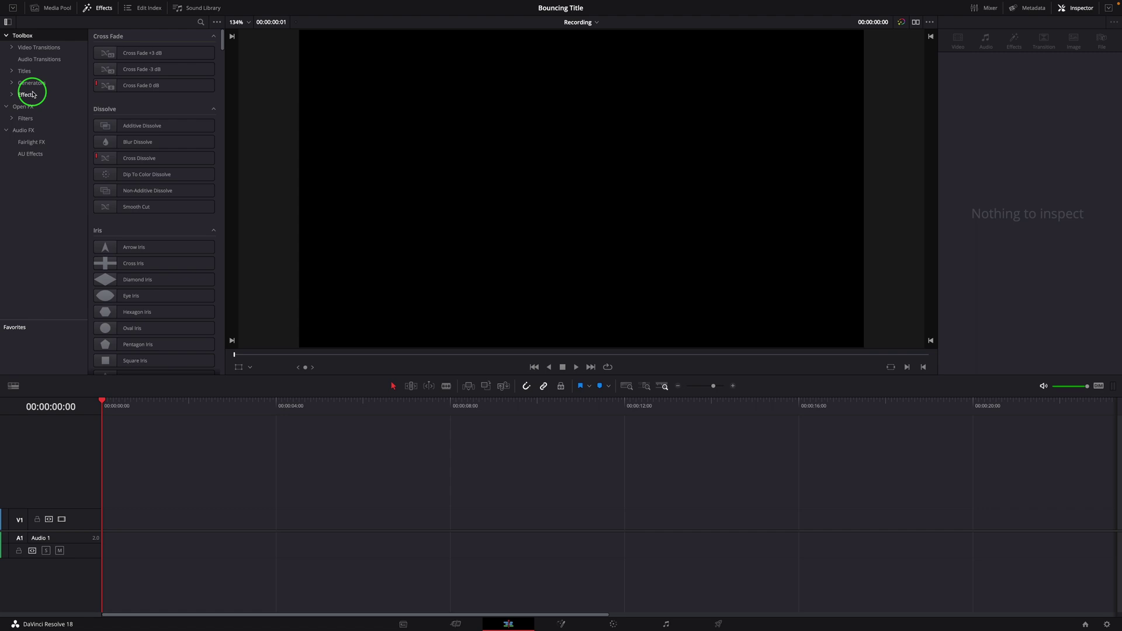
# Place a Fusion Composition clip on V1 and, in Fusion, add a Text+ node feeding MediaOut1.
pyautogui.click(27, 93)
pyautogui.moveTo(125, 68)
pyautogui.mouseDown()
pyautogui.moveTo(239, 474)
pyautogui.moveTo(175, 527)
pyautogui.mouseUp()
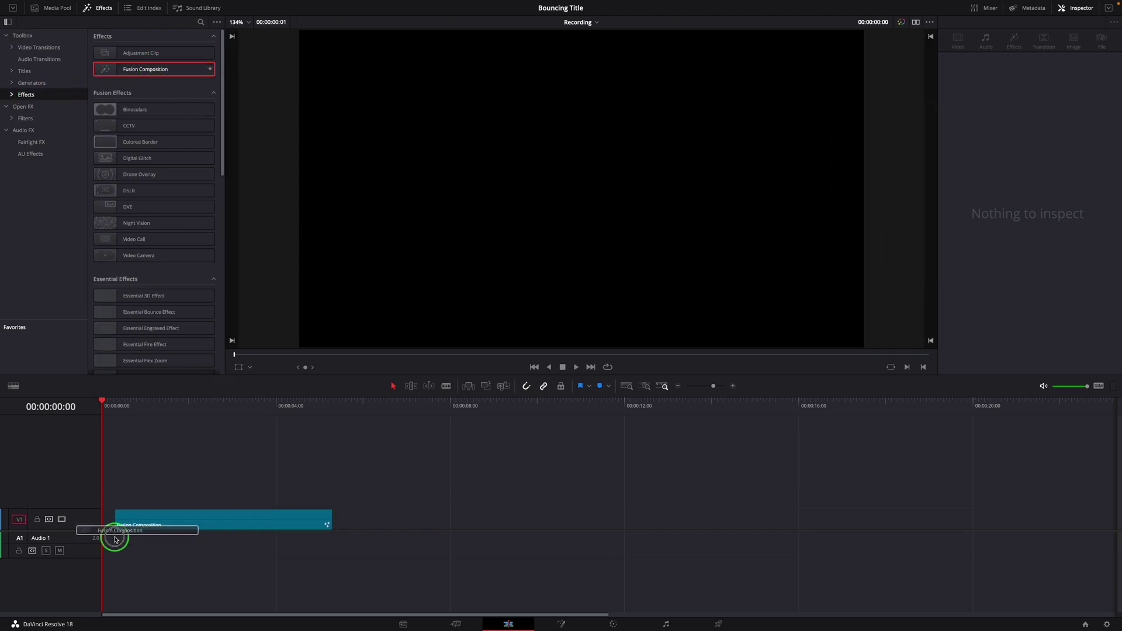
pyautogui.click(561, 623)
pyautogui.moveTo(325, 485); pyautogui.dragTo(597, 515)
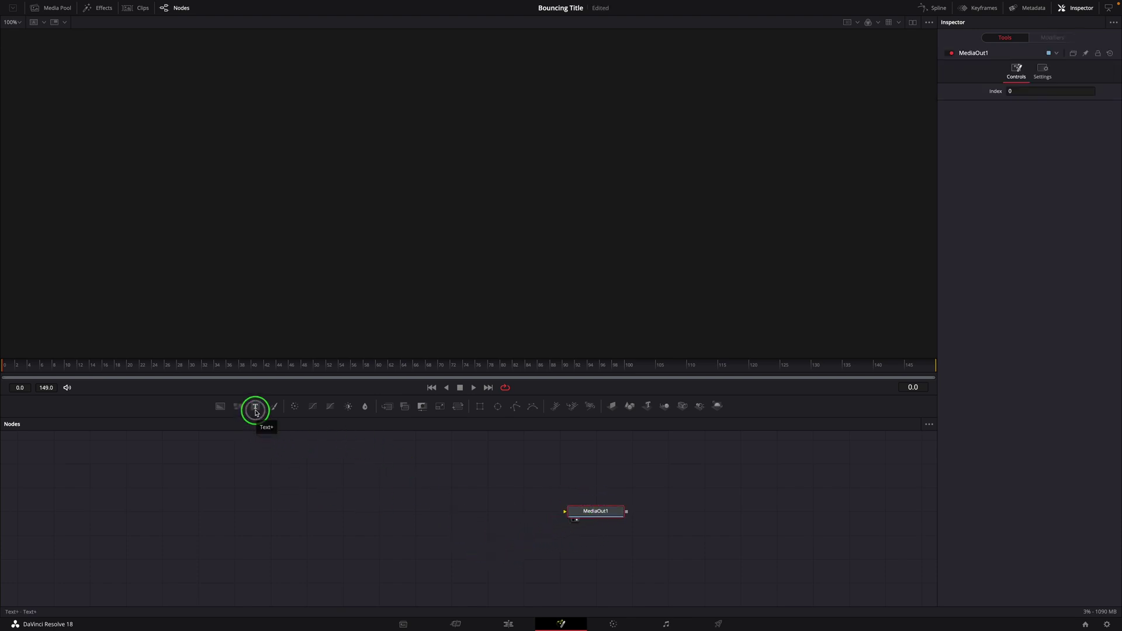
pyautogui.moveTo(255, 412)
pyautogui.mouseDown()
pyautogui.moveTo(488, 517)
pyautogui.moveTo(566, 512)
pyautogui.mouseUp()
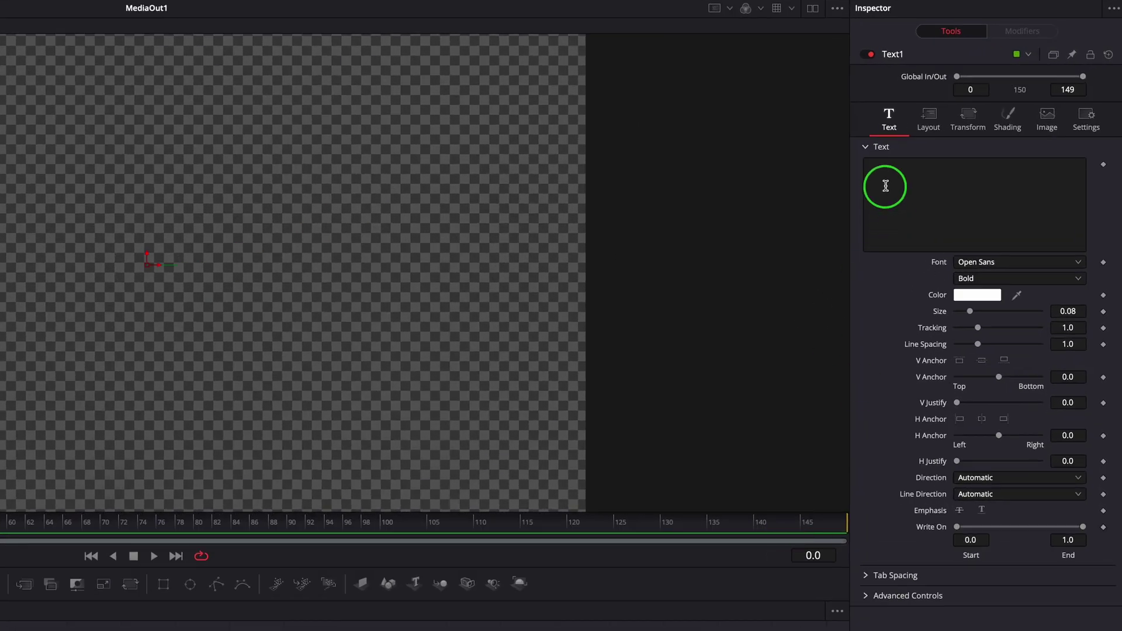
# Make the title 'Bounce Text' in Open Sans Regular, size about 0.12, tracking 1.118.
pyautogui.click(1041, 164)
pyautogui.write('Bounce Text')
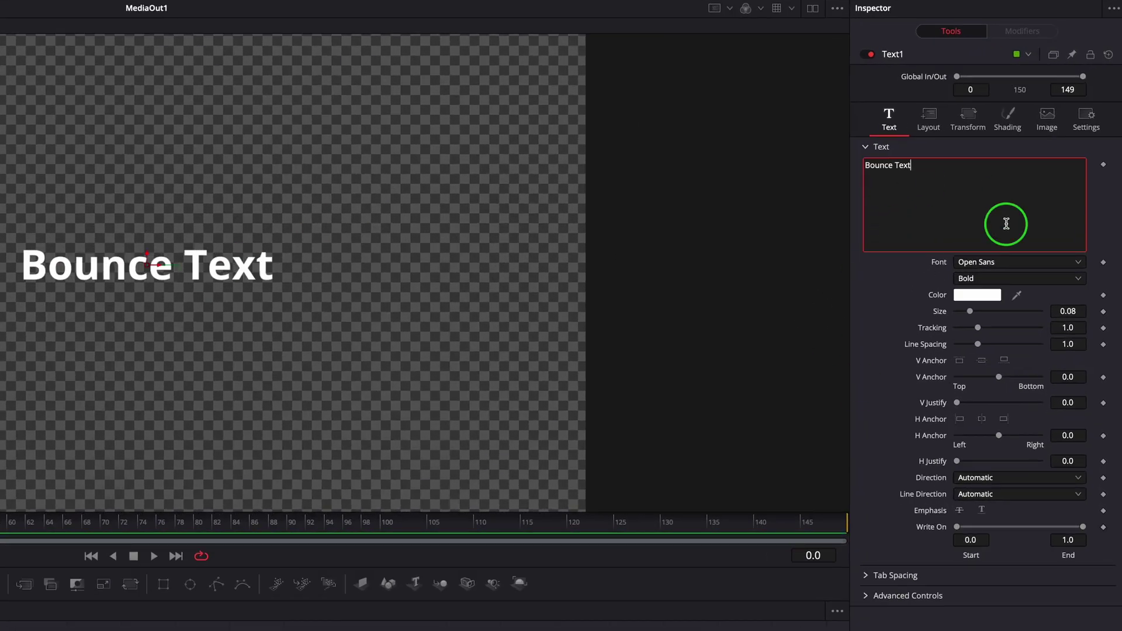
pyautogui.click(977, 278)
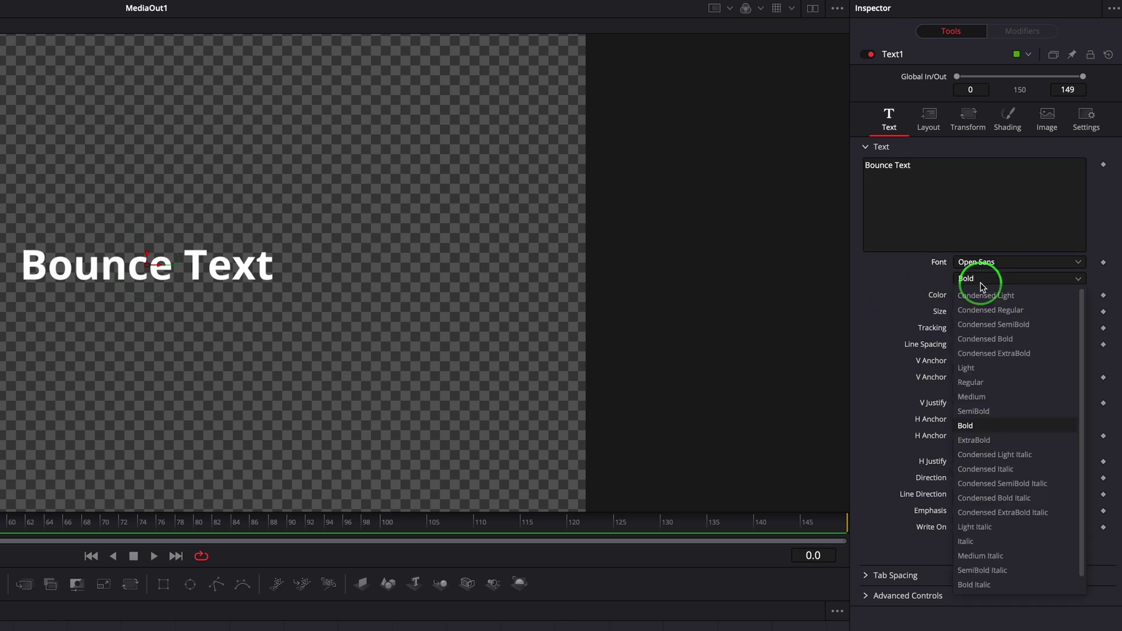
pyautogui.click(971, 381)
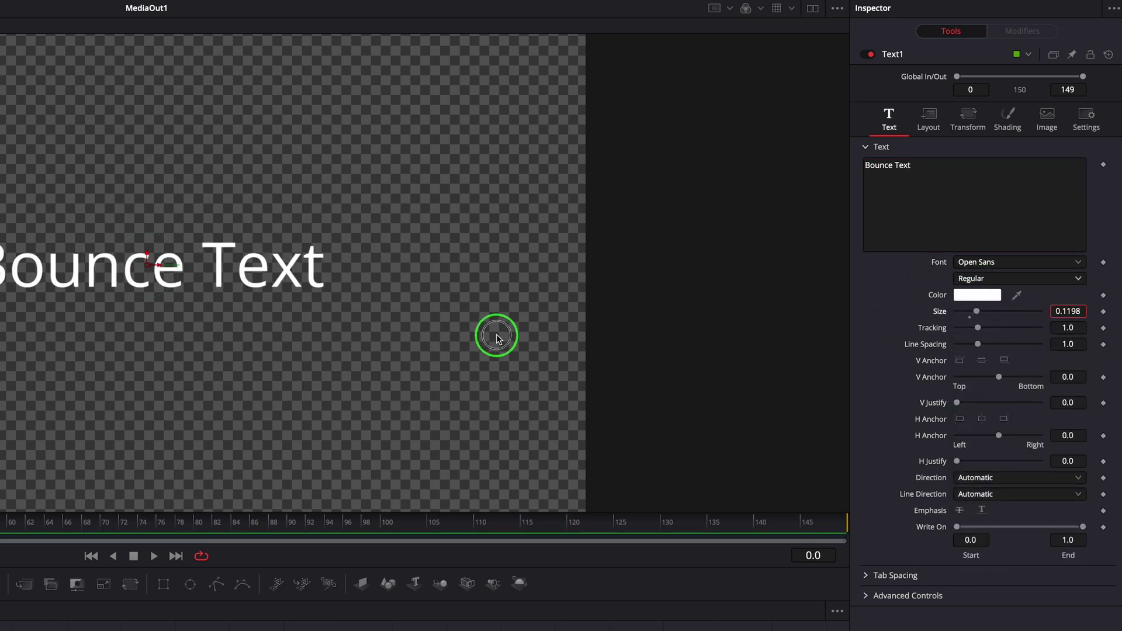
pyautogui.moveTo(1064, 330); pyautogui.dragTo(497, 333)
pyautogui.moveTo(1067, 328); pyautogui.dragTo(307, 328)
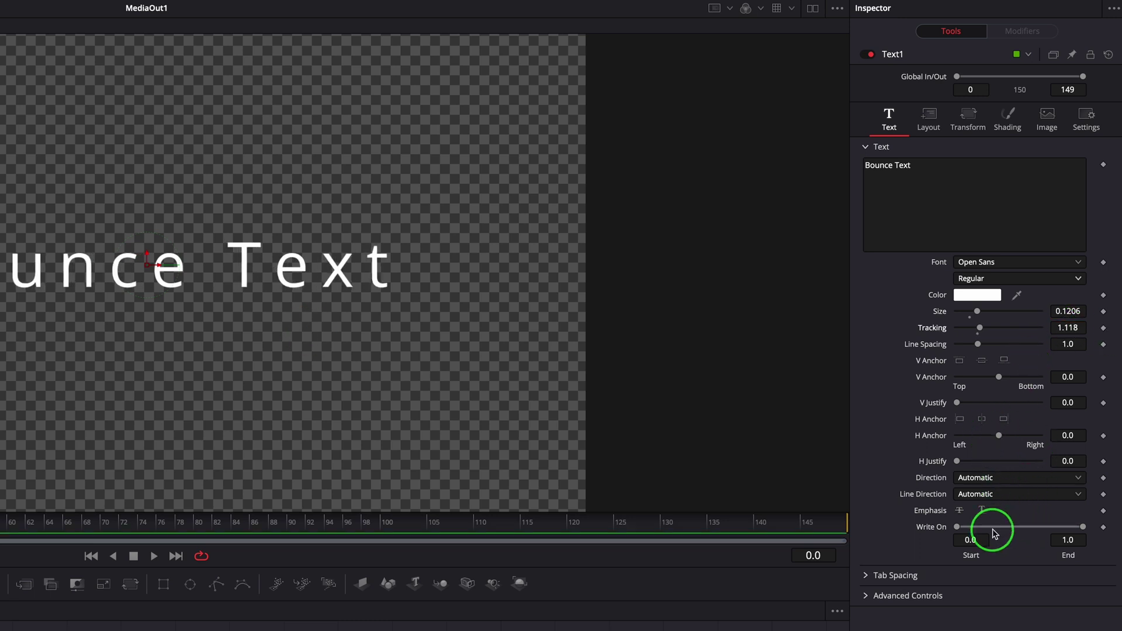
# Attach a Follower modifier to the title text and set its character delay to 5.6.
pyautogui.rightClick(909, 188)
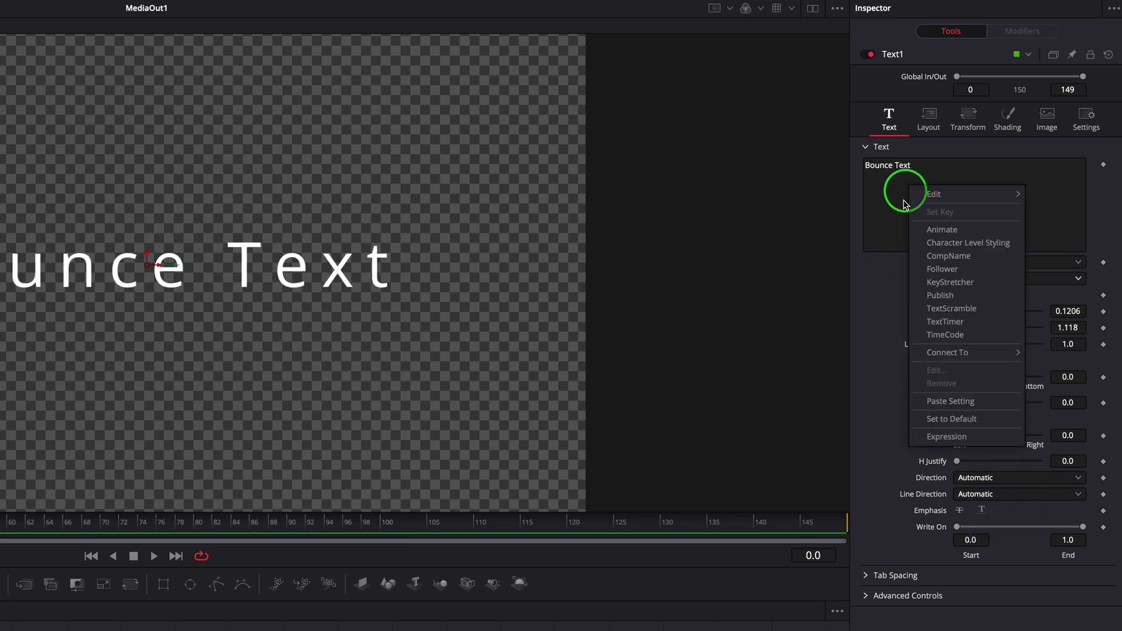
pyautogui.click(967, 277)
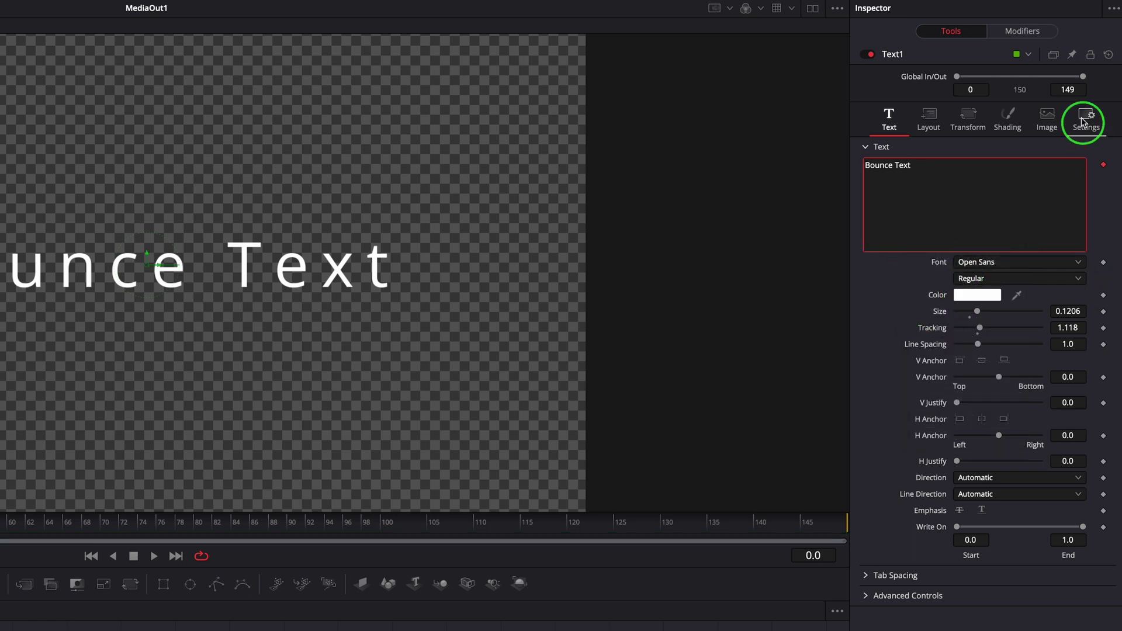
pyautogui.click(1022, 31)
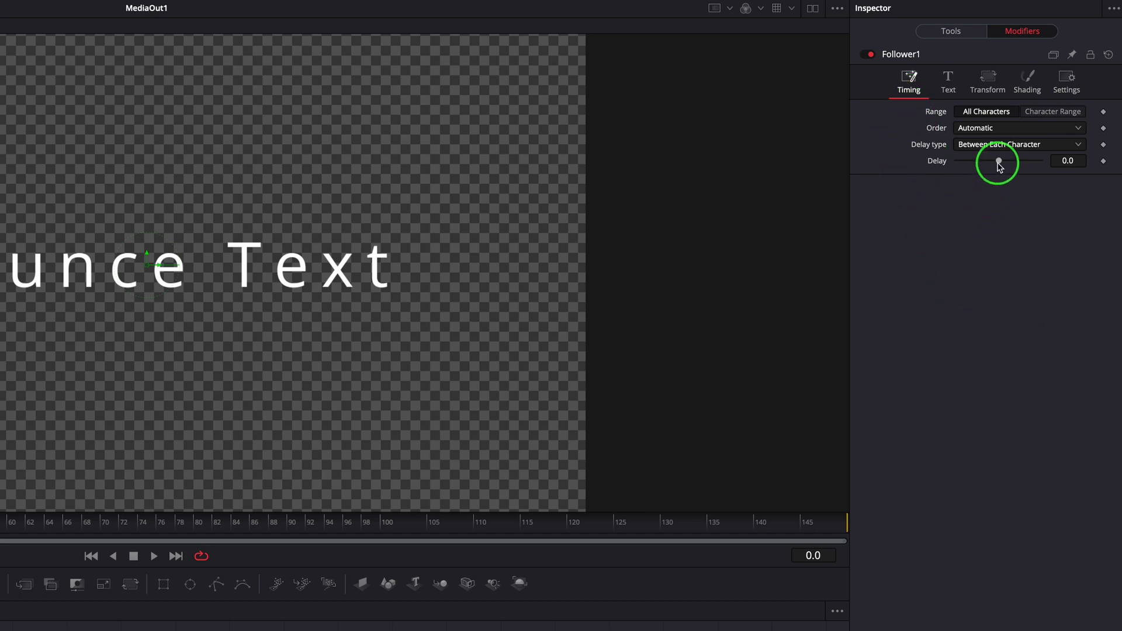
pyautogui.moveTo(999, 165); pyautogui.dragTo(1008, 167)
pyautogui.click(1026, 92)
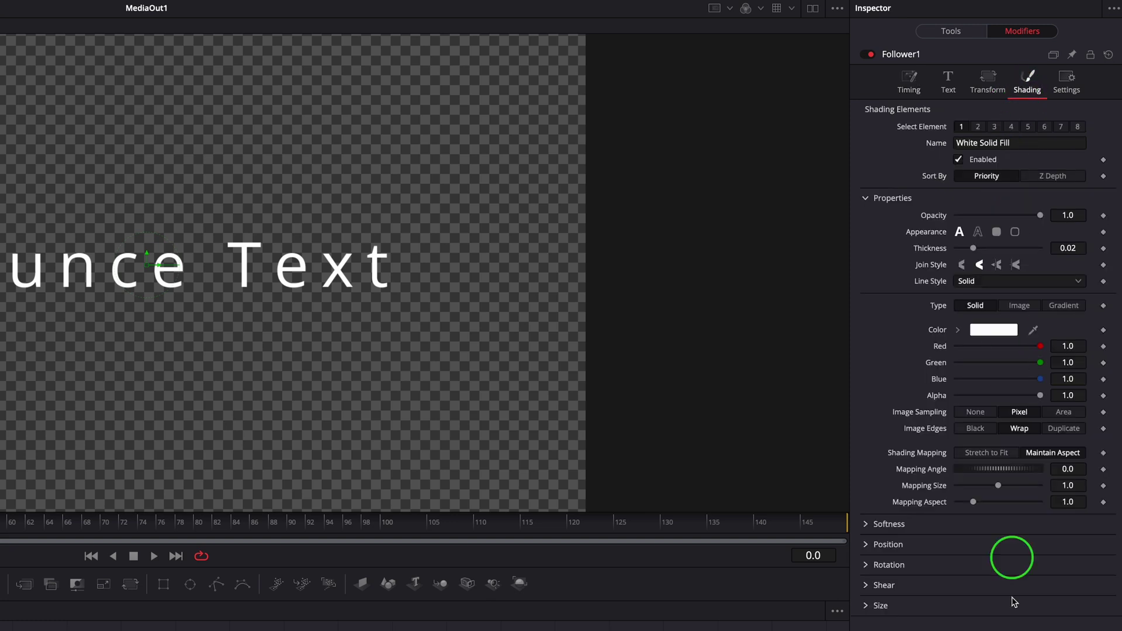
# Drive the Follower's character offset with a Vector modifier at origin 0,0 and angle 90.
pyautogui.click(868, 544)
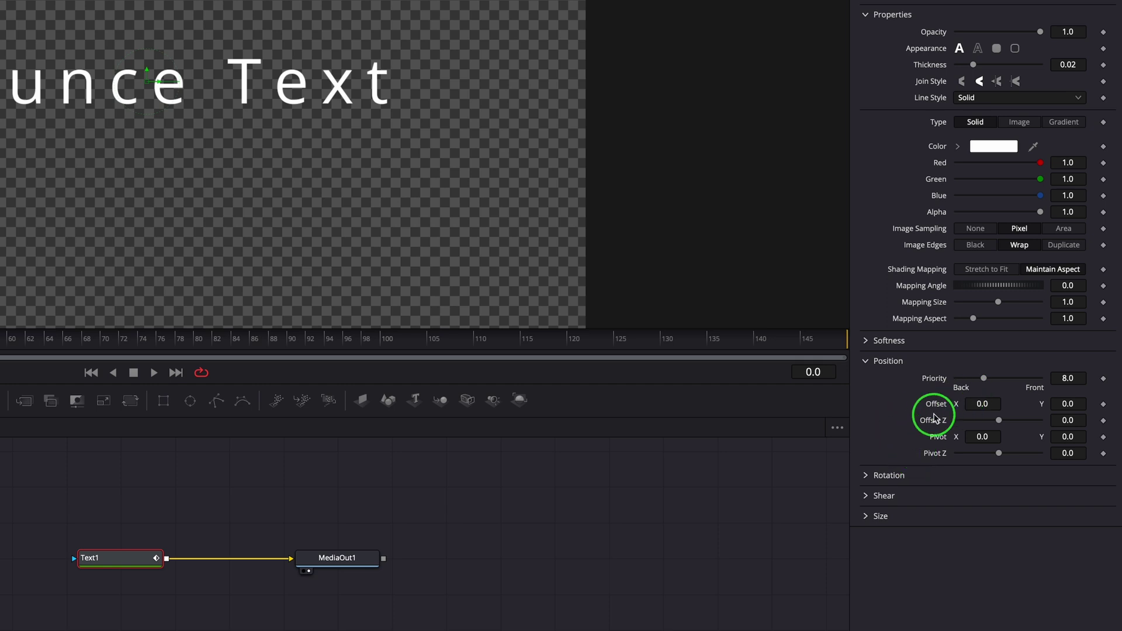
pyautogui.rightClick(937, 409)
pyautogui.moveTo(978, 460)
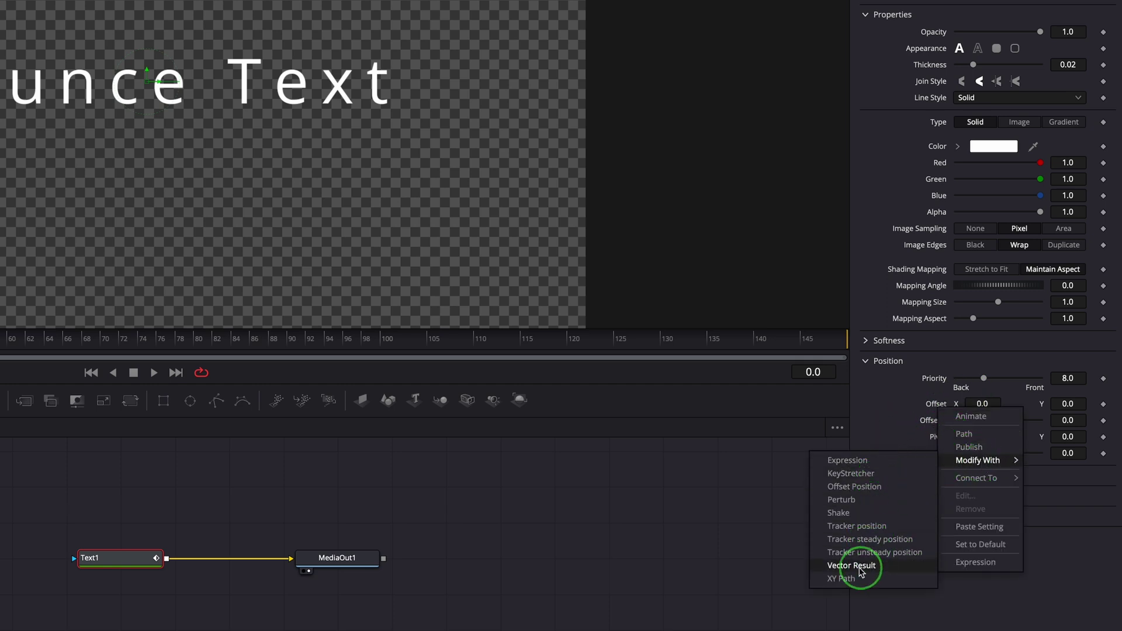
pyautogui.click(890, 569)
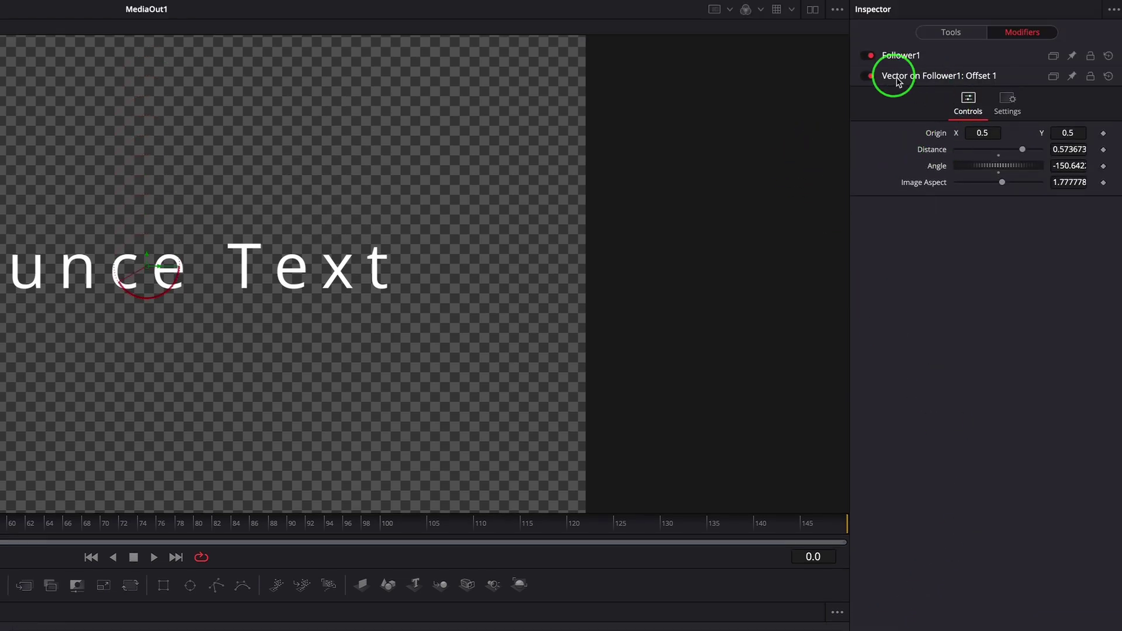
pyautogui.click(987, 136)
pyautogui.write('0')
pyautogui.click(1068, 132)
pyautogui.write('0')
pyautogui.press('Return')
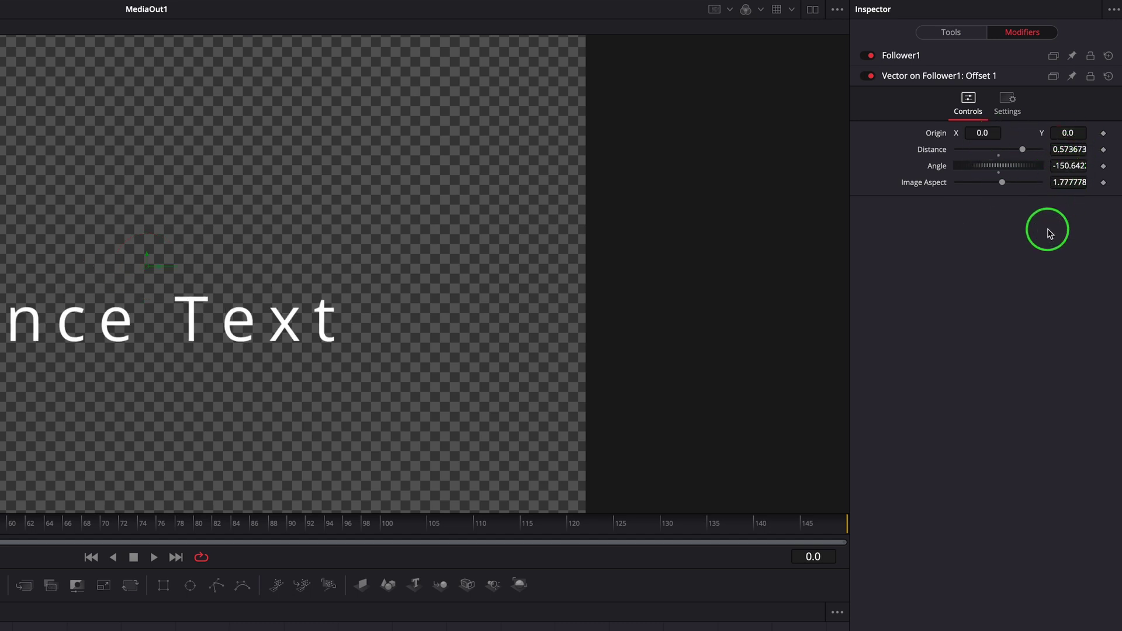
pyautogui.click(1053, 166)
pyautogui.write('90')
pyautogui.press('Return')
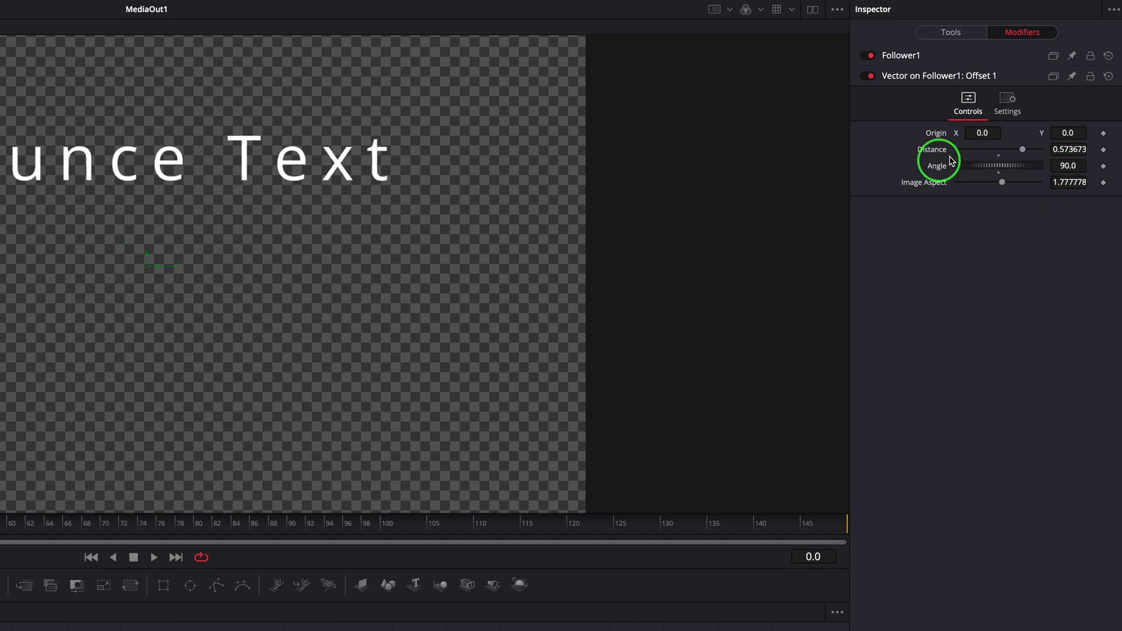
# Drive the vector distance with Duration-based Anim Curves and preview the letters rising.
pyautogui.rightClick(936, 156)
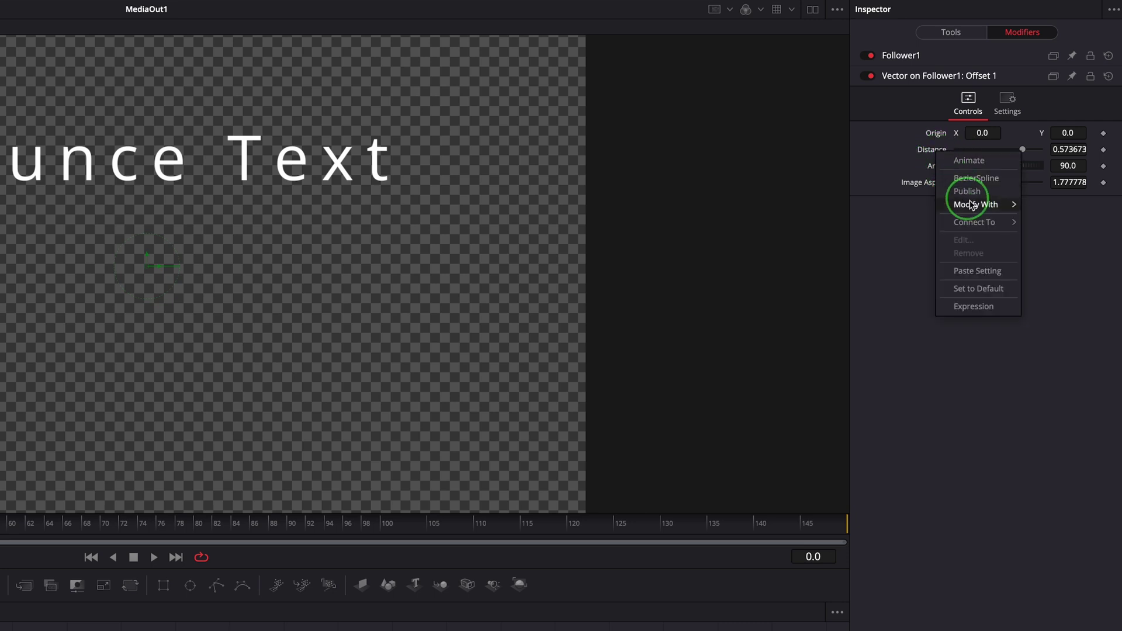
pyautogui.moveTo(976, 205)
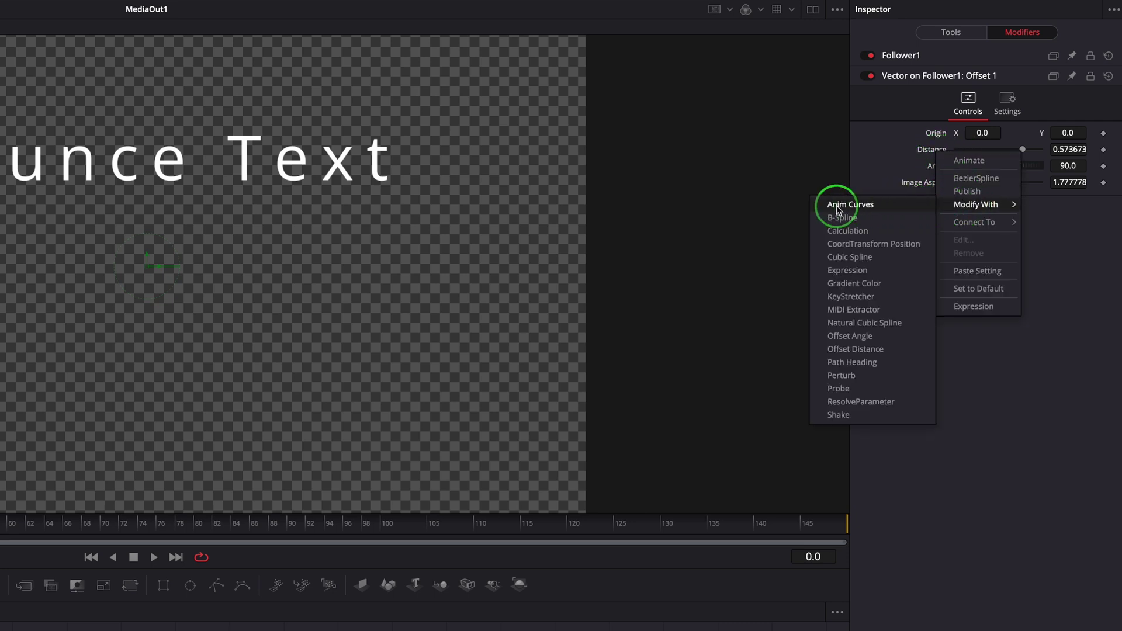
pyautogui.click(846, 206)
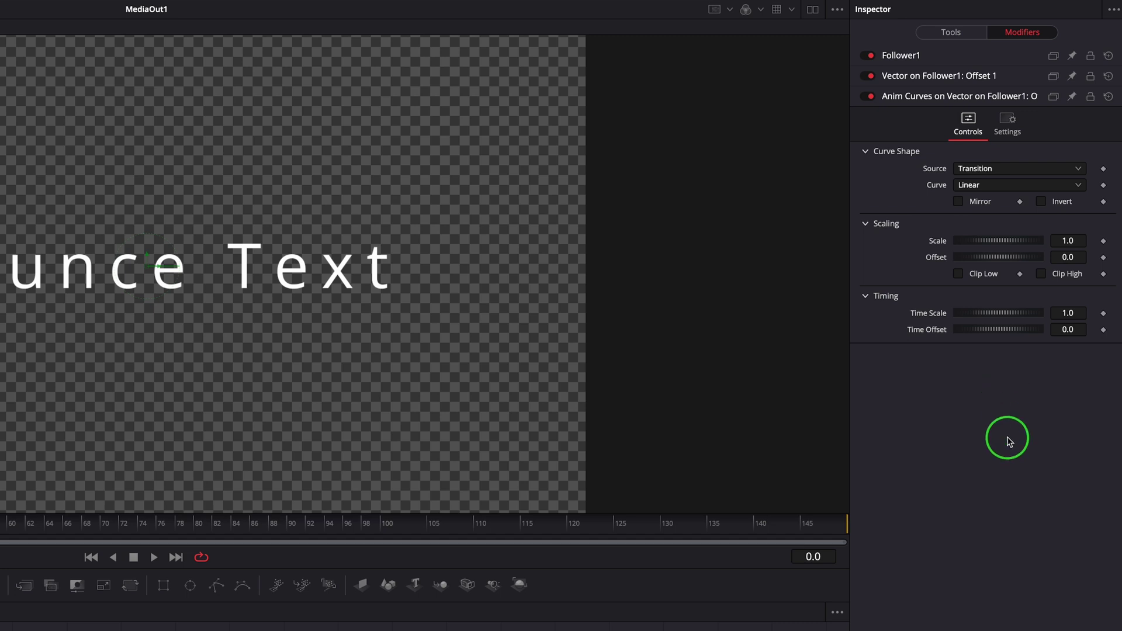
pyautogui.click(1054, 170)
pyautogui.click(998, 186)
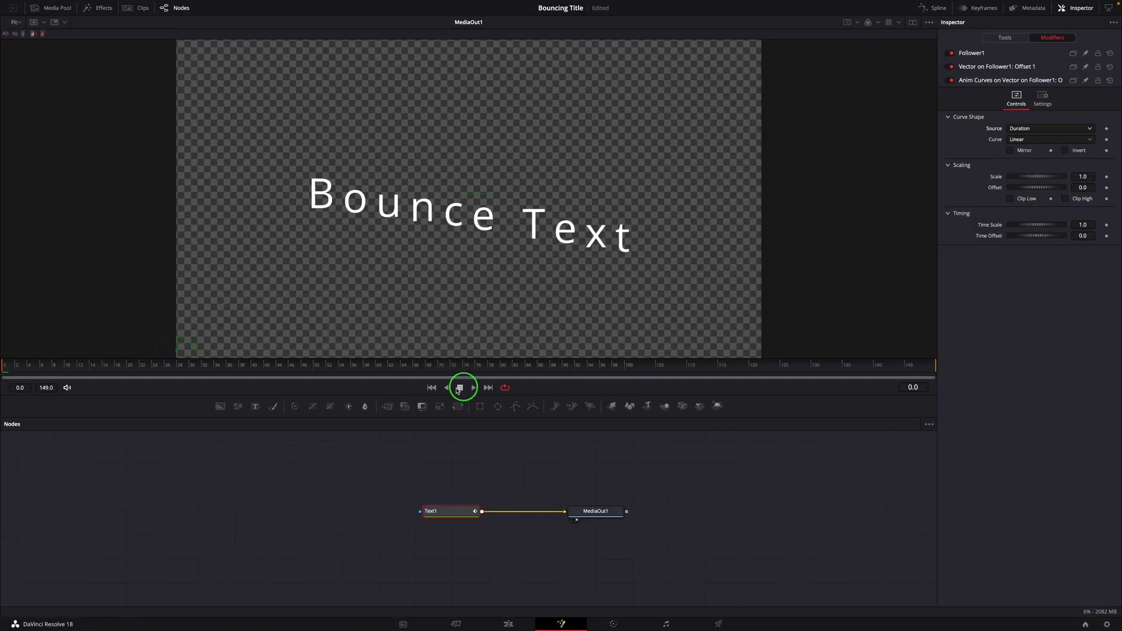
pyautogui.click(474, 387)
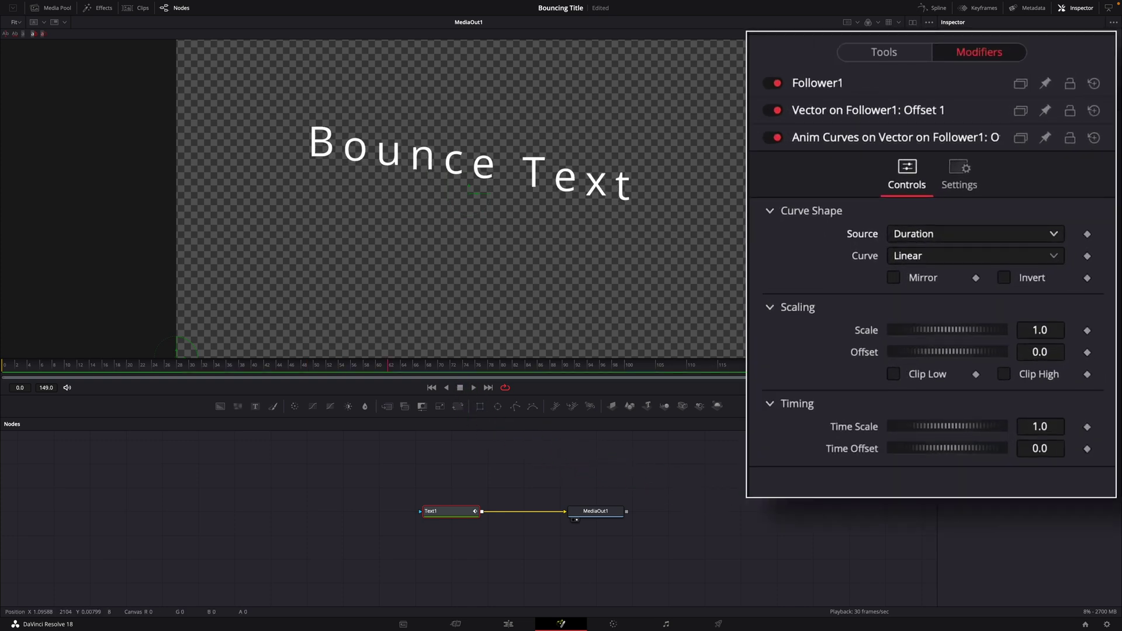
# Invert the distance curve, scale it to 3.0, stop playback and use the Easing shape.
pyautogui.click(1005, 278)
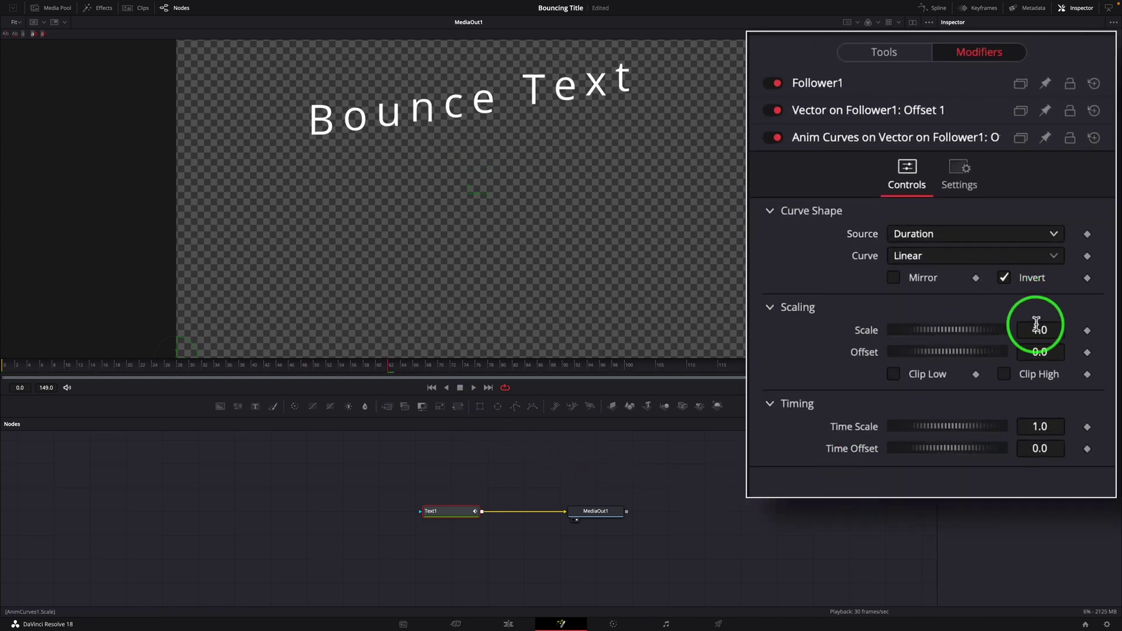
pyautogui.write('3')
pyautogui.press('Return')
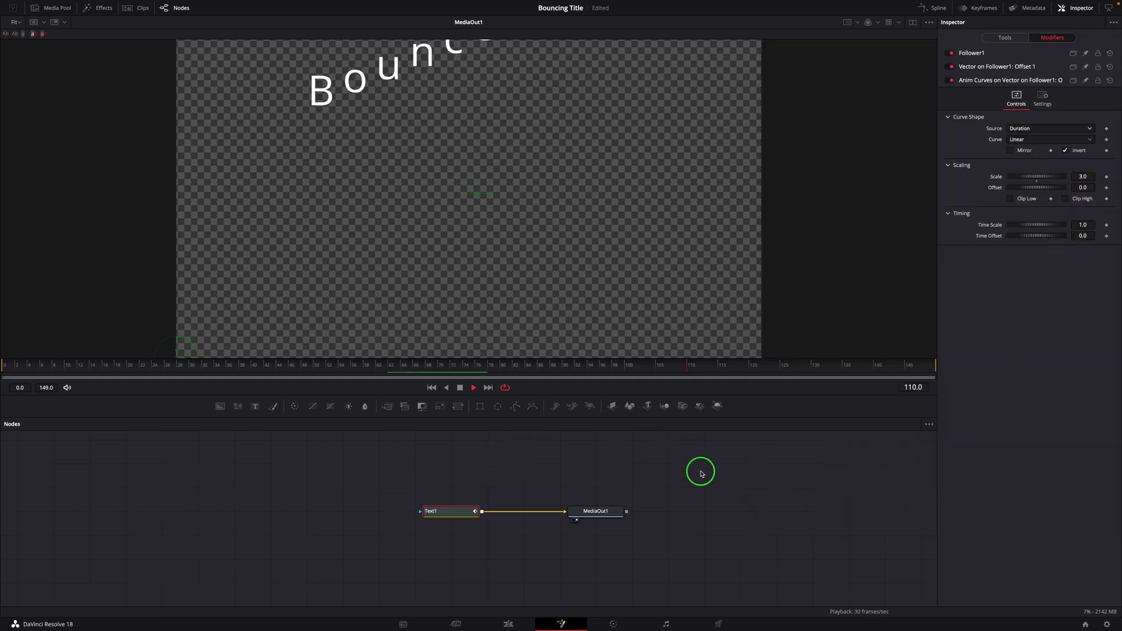
pyautogui.click(459, 389)
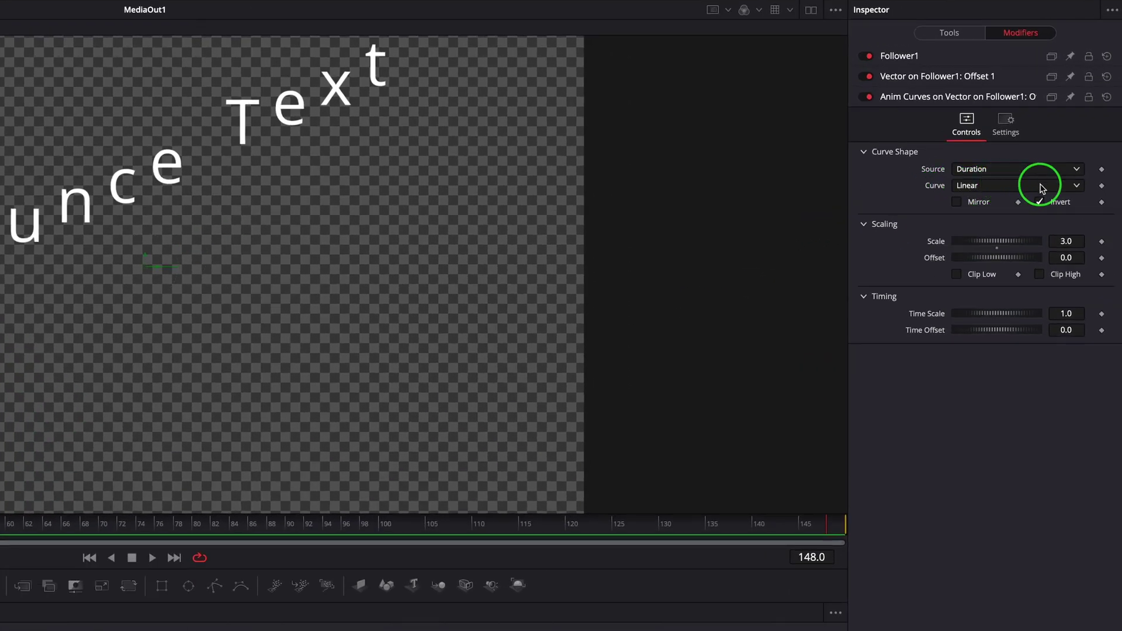
pyautogui.click(1041, 187)
pyautogui.click(989, 219)
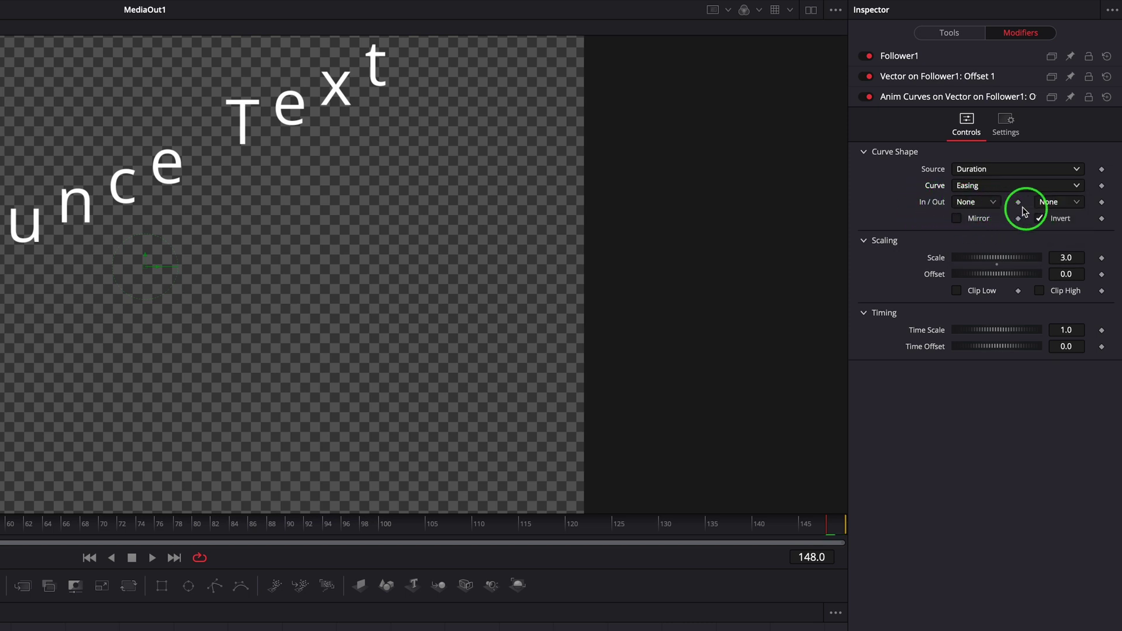
# Give the curve a Bounce ease-out and stop the preview at frame 75.
pyautogui.click(1074, 201)
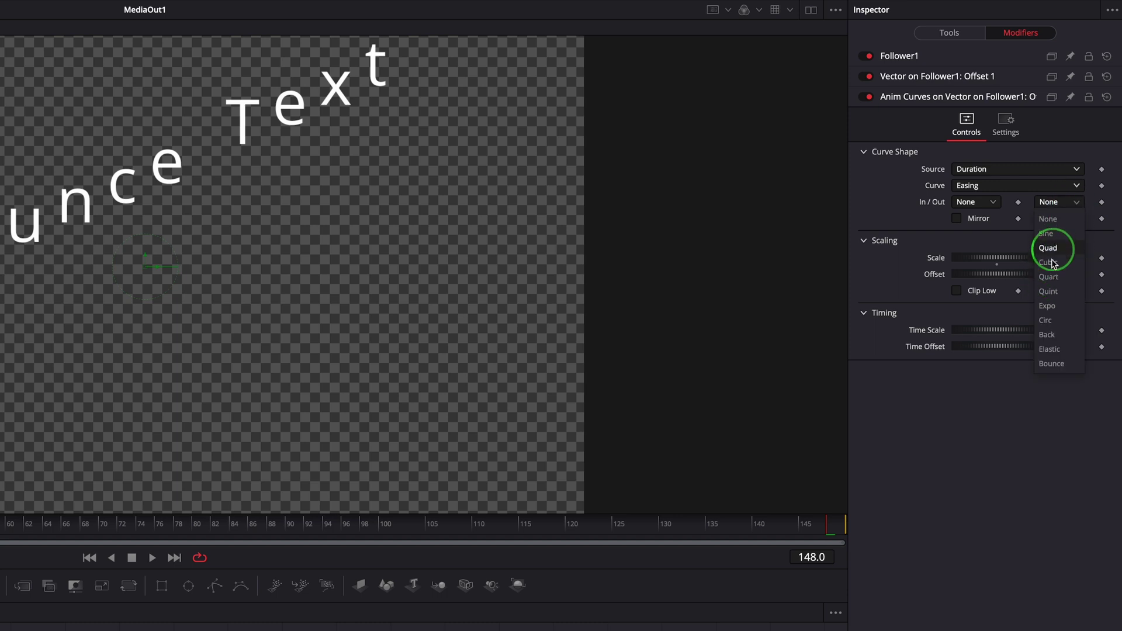
pyautogui.click(1052, 365)
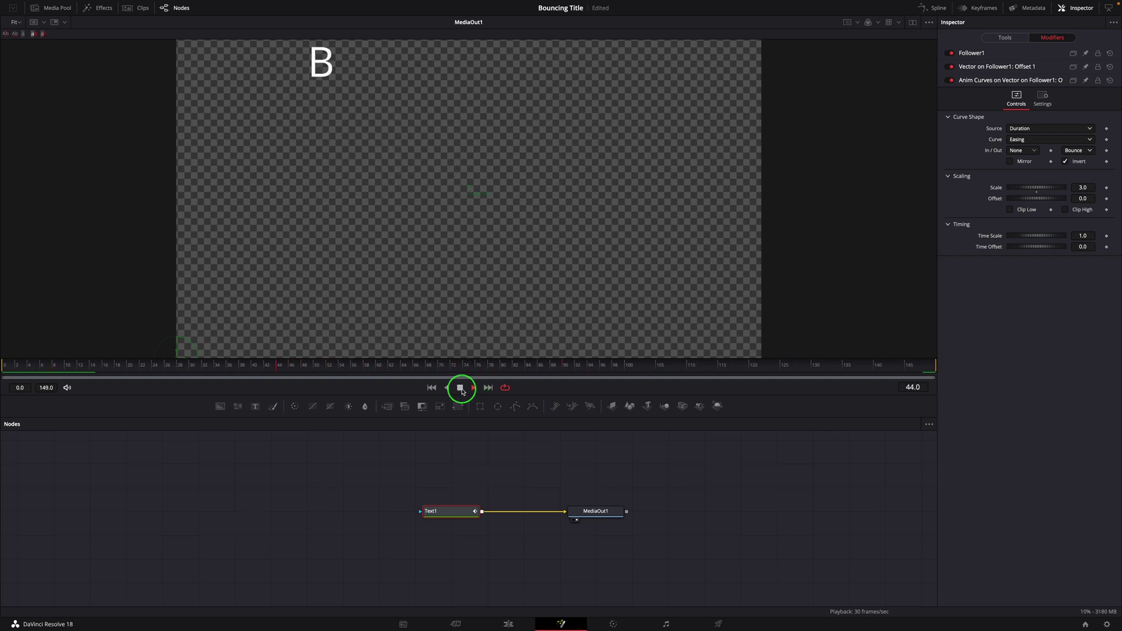
pyautogui.click(460, 387)
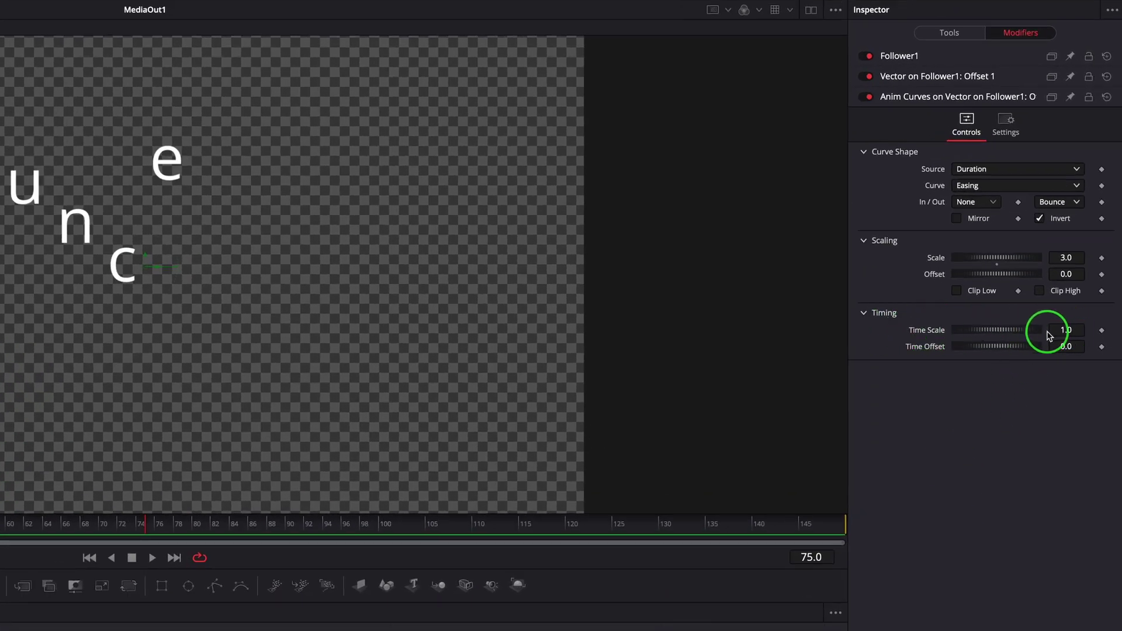
# Set the Anim Curves Time Scale to 2.0.
pyautogui.moveTo(1010, 329); pyautogui.dragTo(1047, 330)
pyautogui.write('2')
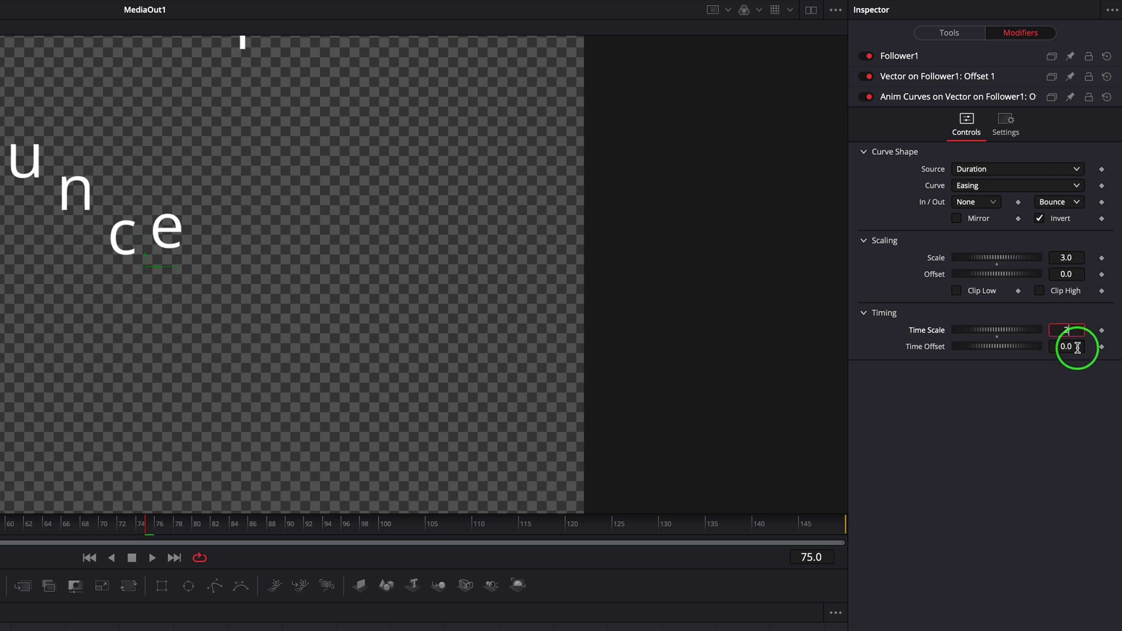
pyautogui.press('Return')
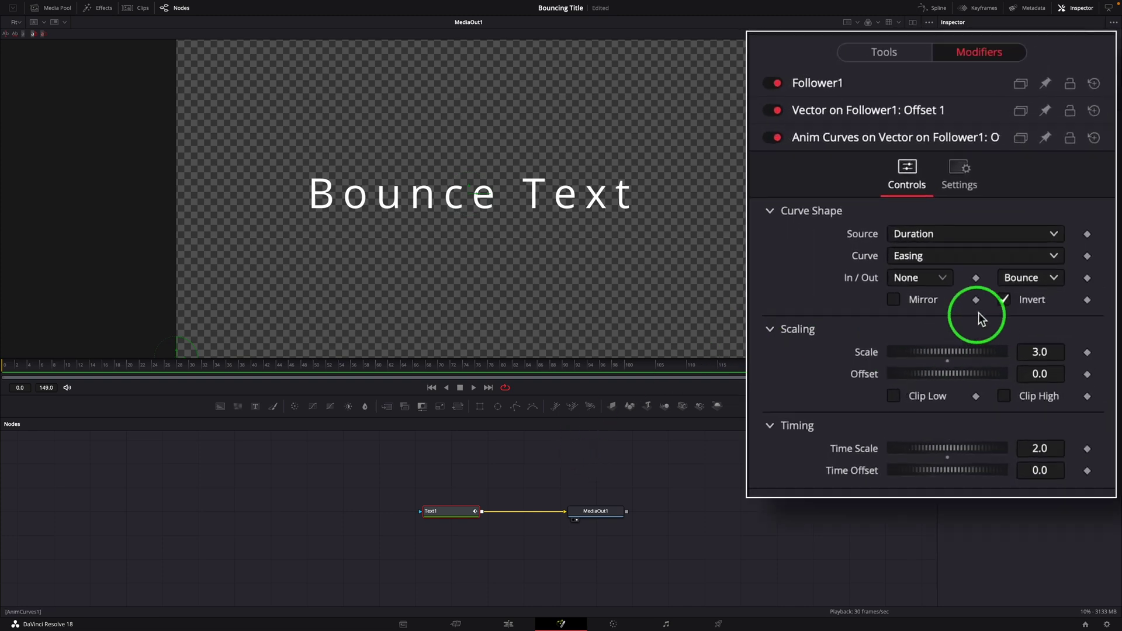
pyautogui.click(1055, 279)
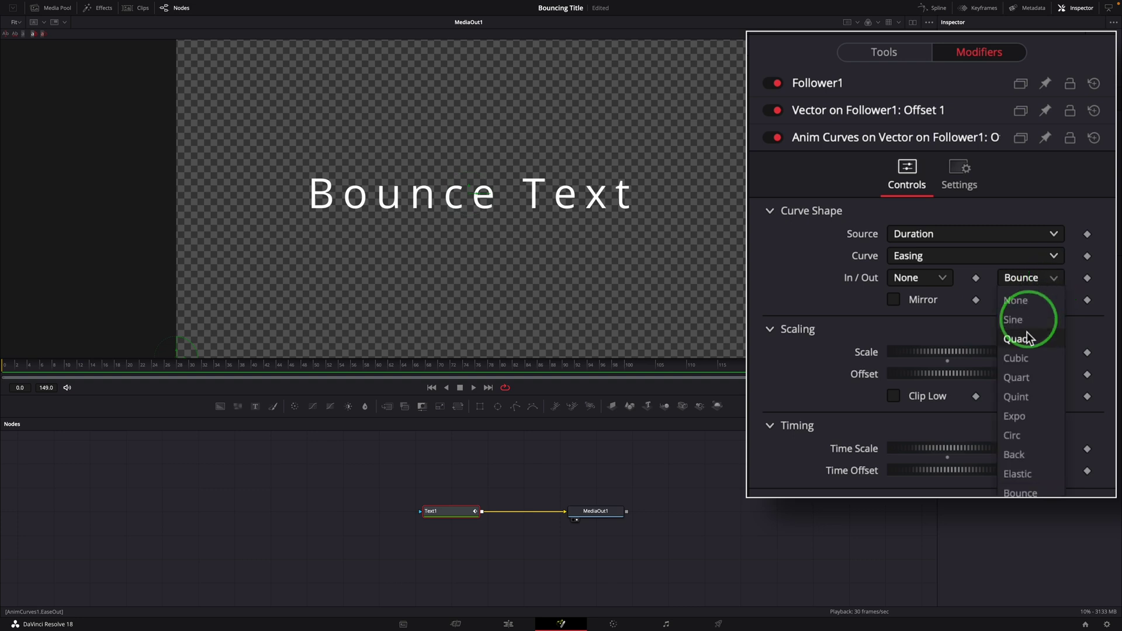
pyautogui.click(1016, 467)
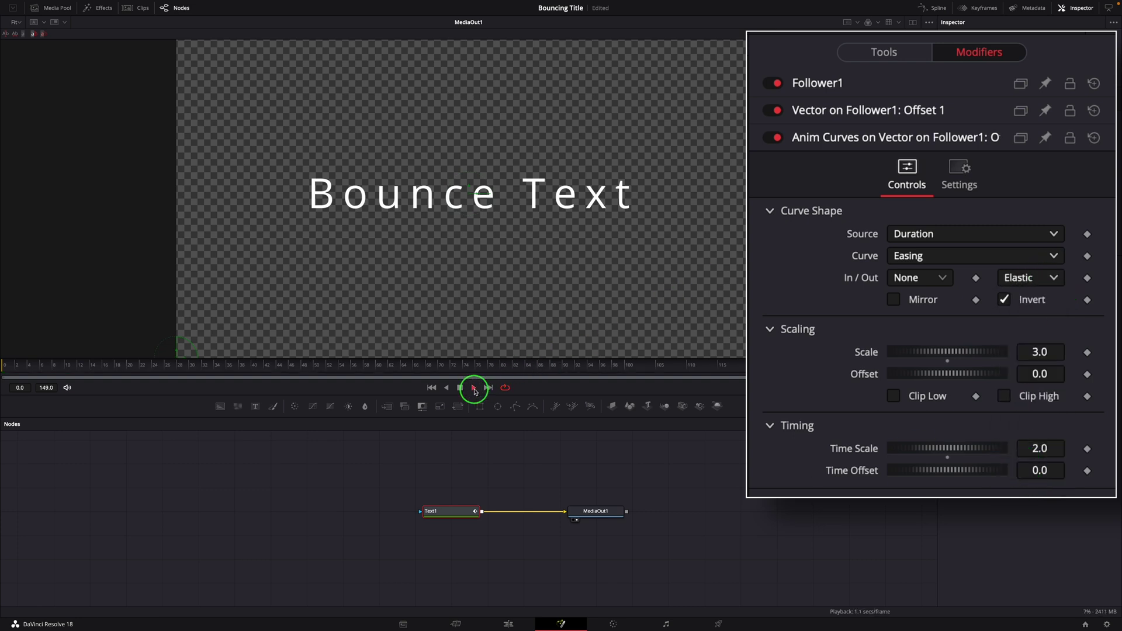
pyautogui.click(475, 389)
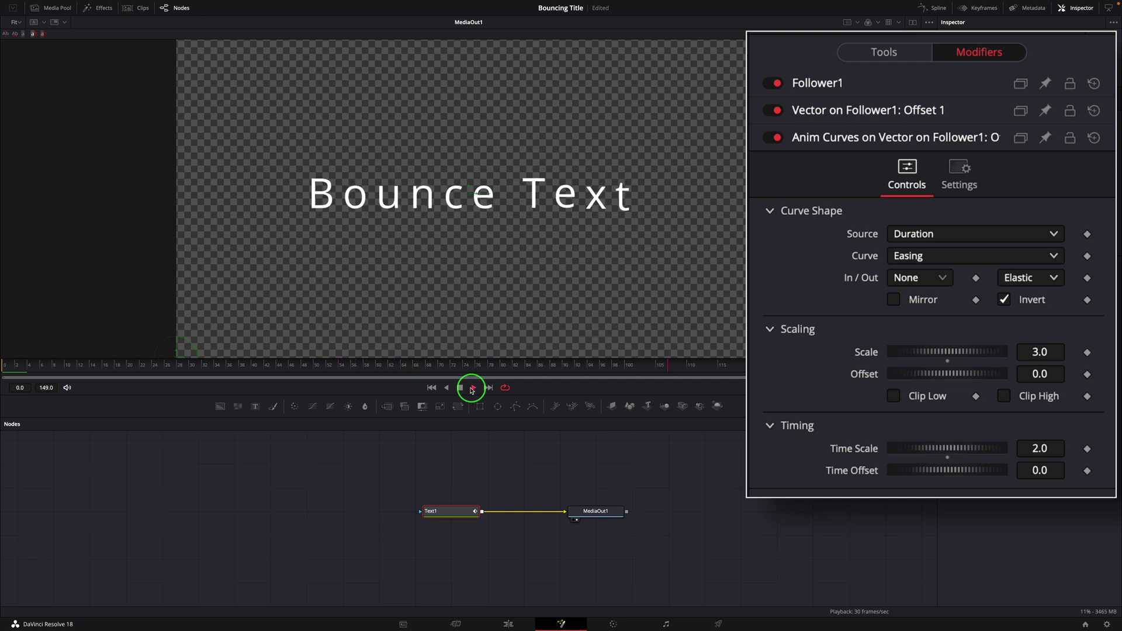
pyautogui.click(462, 389)
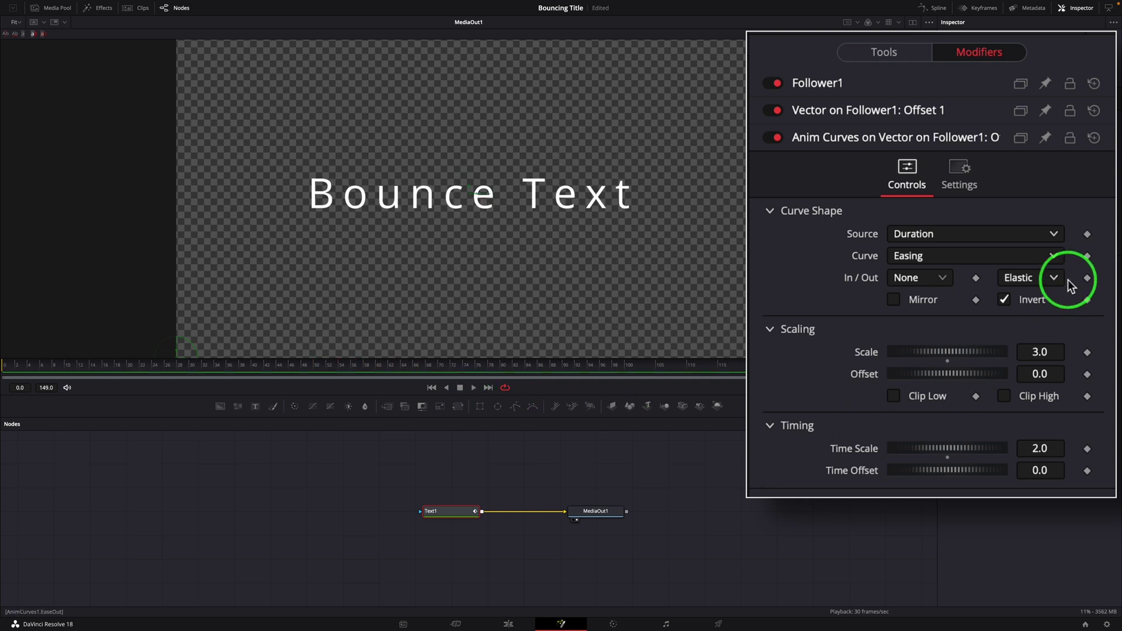
pyautogui.click(1056, 278)
pyautogui.click(1010, 445)
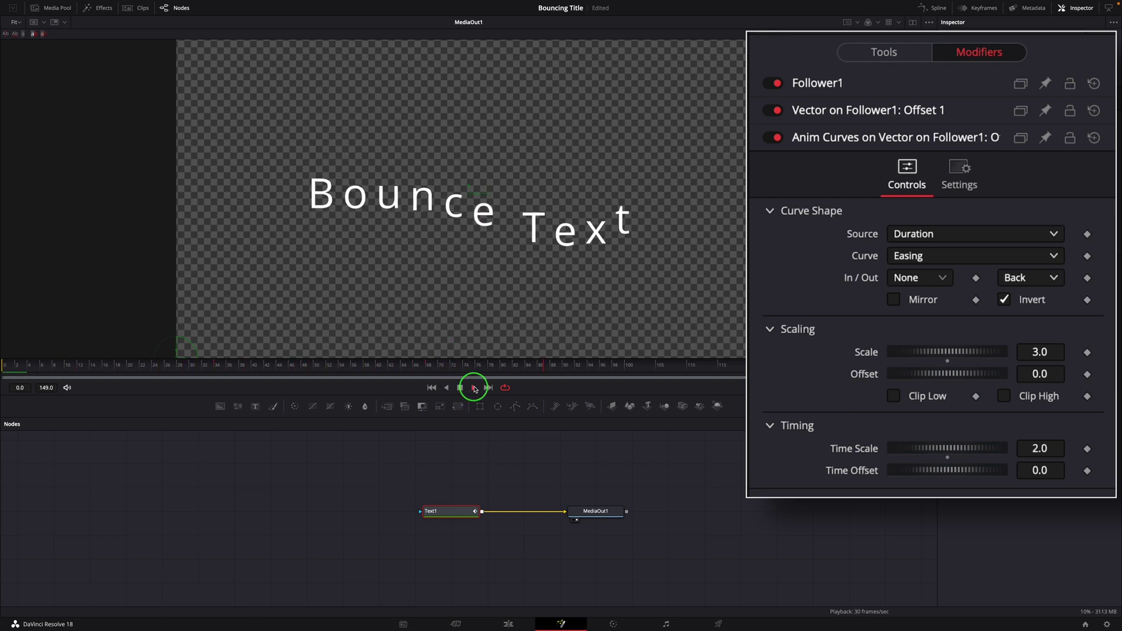
pyautogui.click(470, 389)
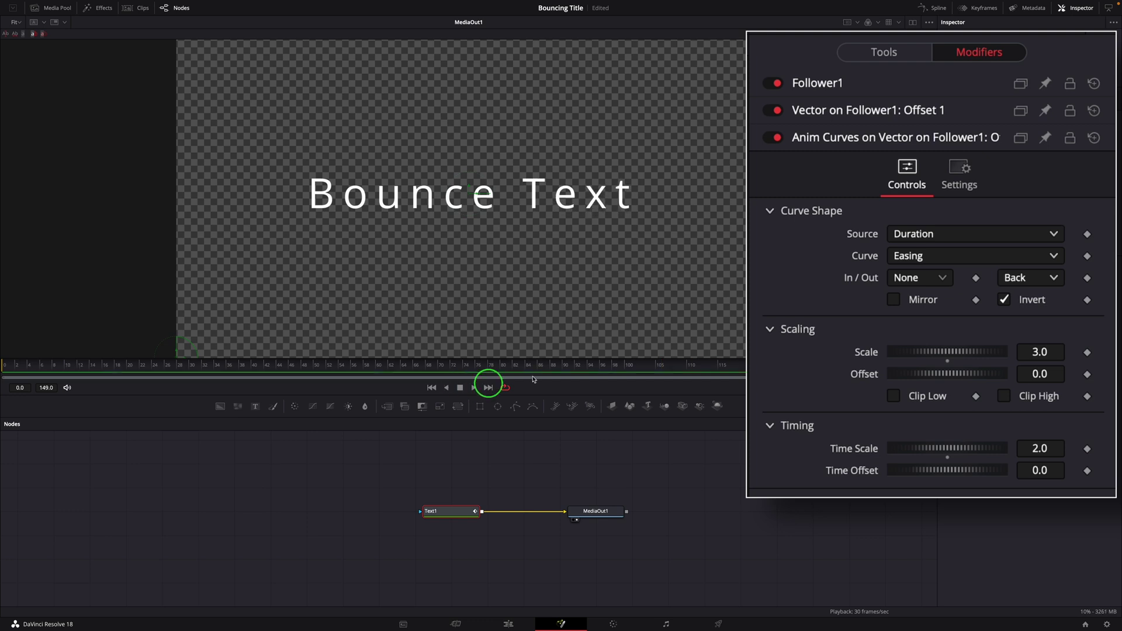
pyautogui.click(1042, 280)
pyautogui.click(1015, 428)
pyautogui.click(470, 389)
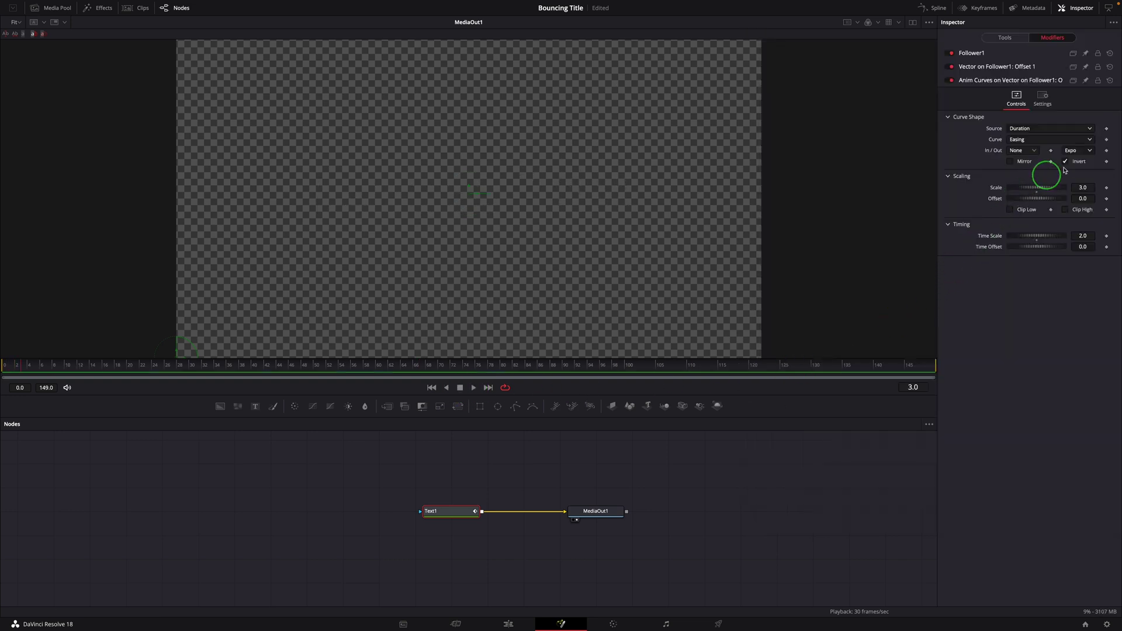
pyautogui.click(1084, 154)
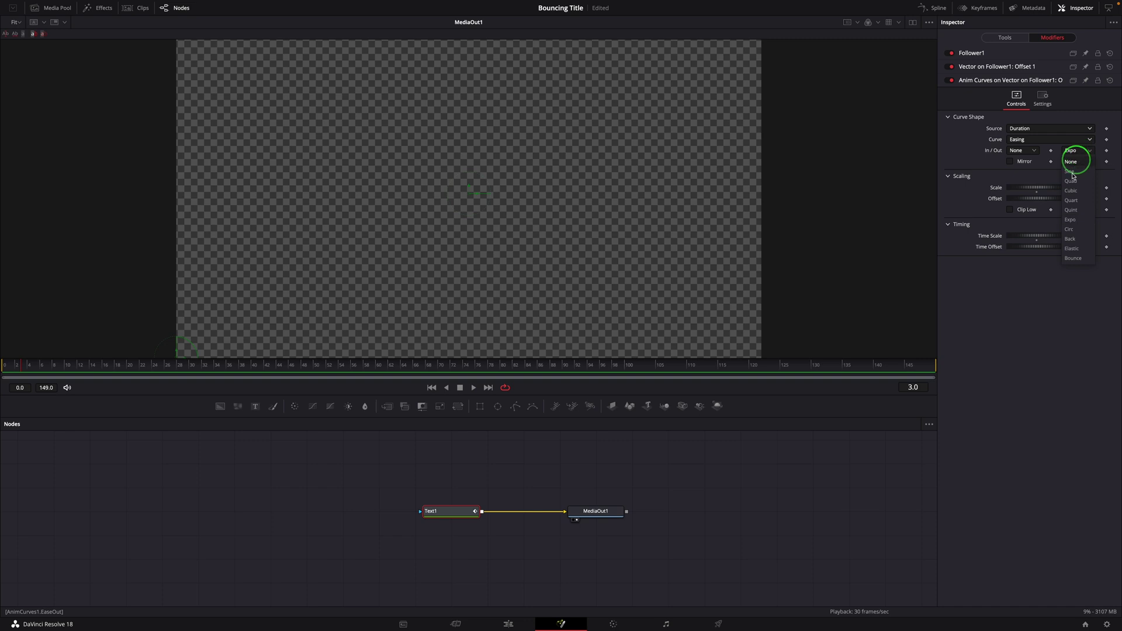
pyautogui.click(1073, 259)
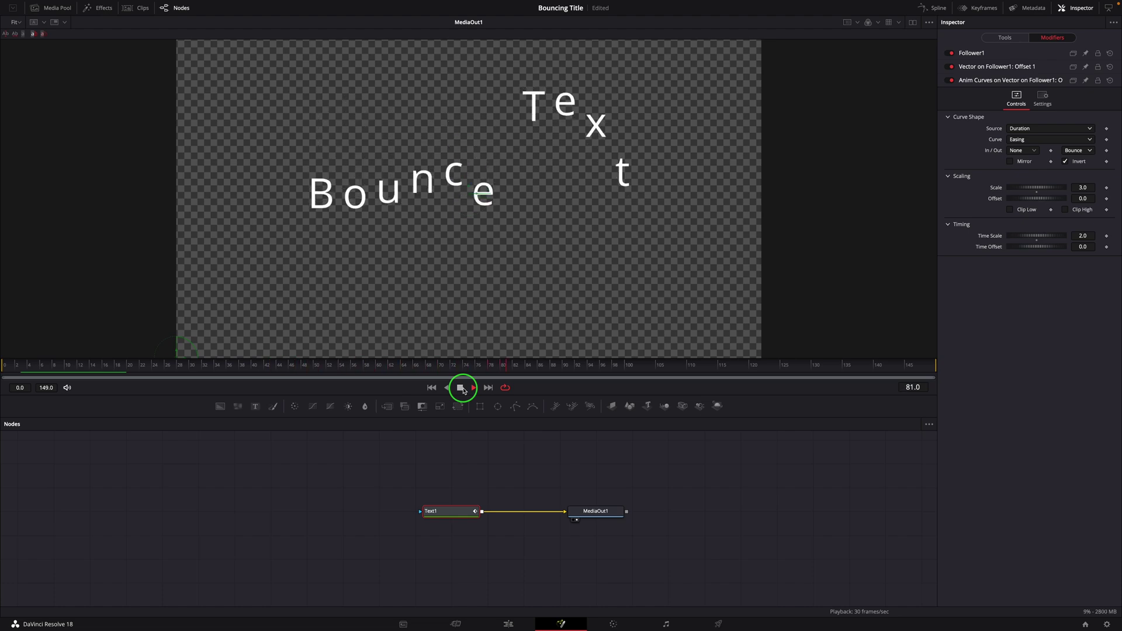
pyautogui.click(463, 389)
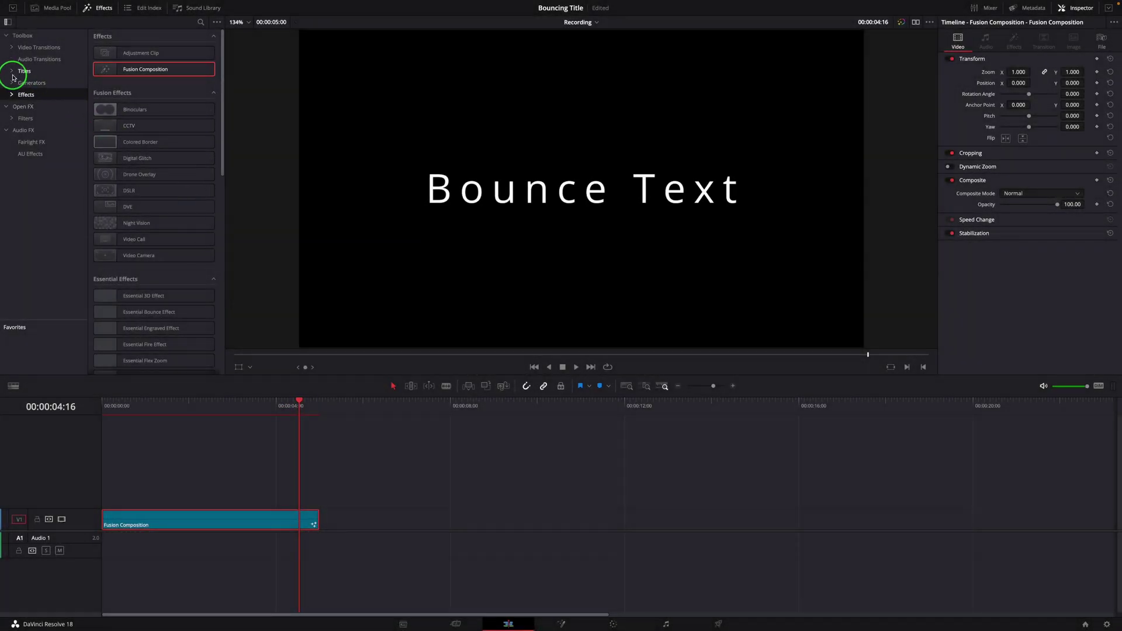
# Browse the Toolbox titles to Essential Titles and preview the Essential Bounce Title template.
pyautogui.click(13, 72)
pyautogui.click(12, 72)
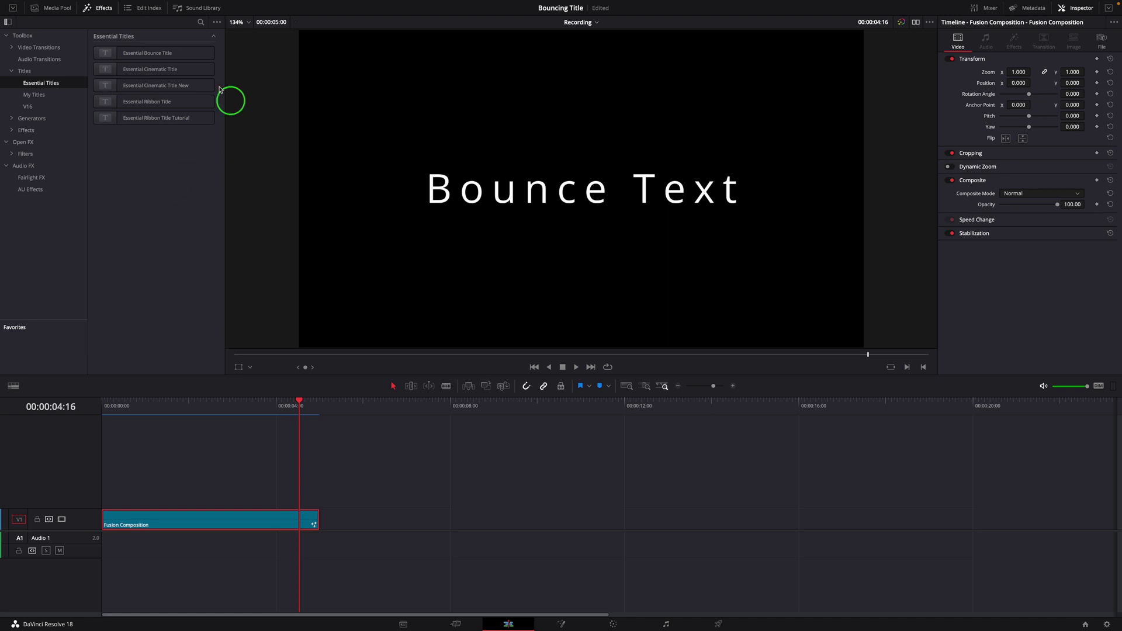
pyautogui.click(105, 51)
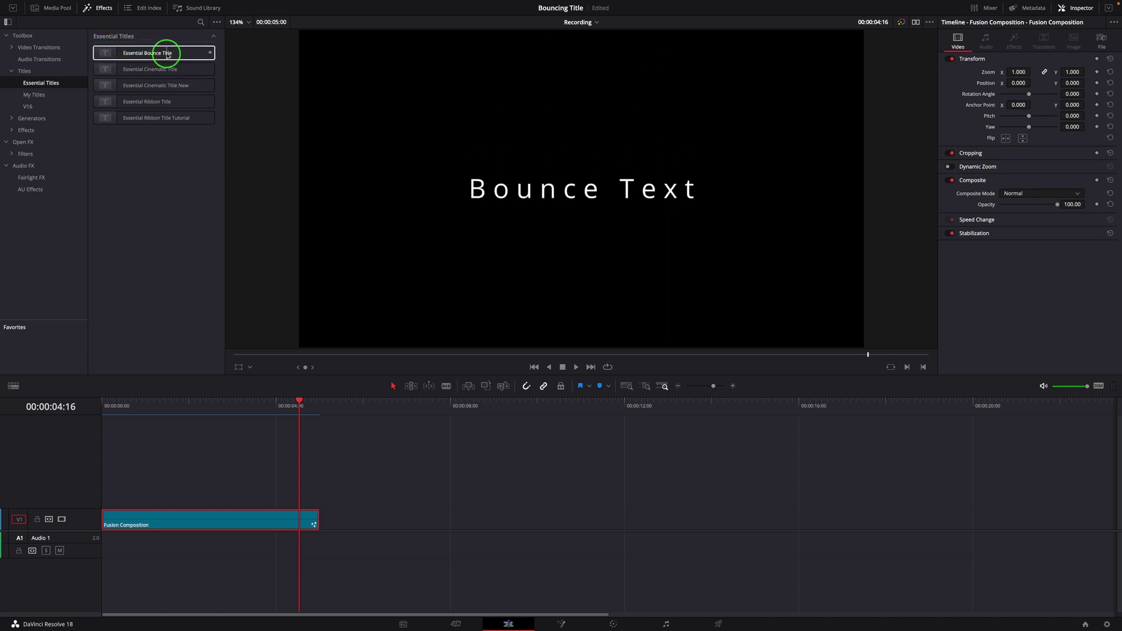
# Add Essential Bounce Title to V1 after the Fusion Composition clip and preview it.
pyautogui.moveTo(99, 51); pyautogui.dragTo(394, 512)
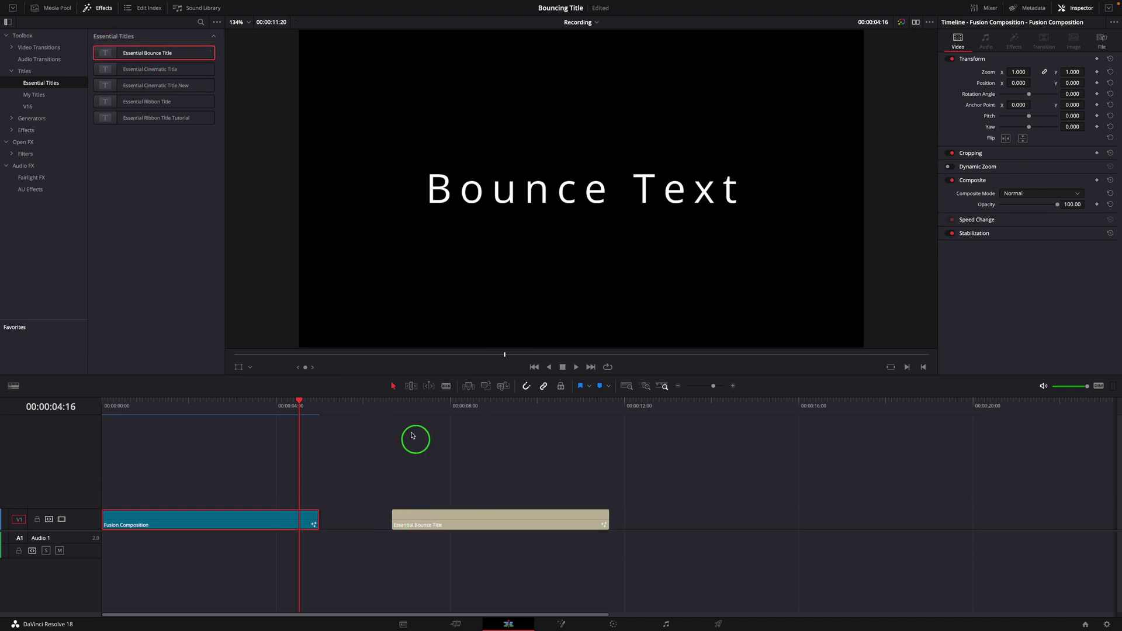
pyautogui.click(405, 426)
pyautogui.click(579, 369)
pyautogui.press('space')
# Trim the end of the title clip and replay it from its start.
pyautogui.moveTo(600, 523); pyautogui.dragTo(523, 515)
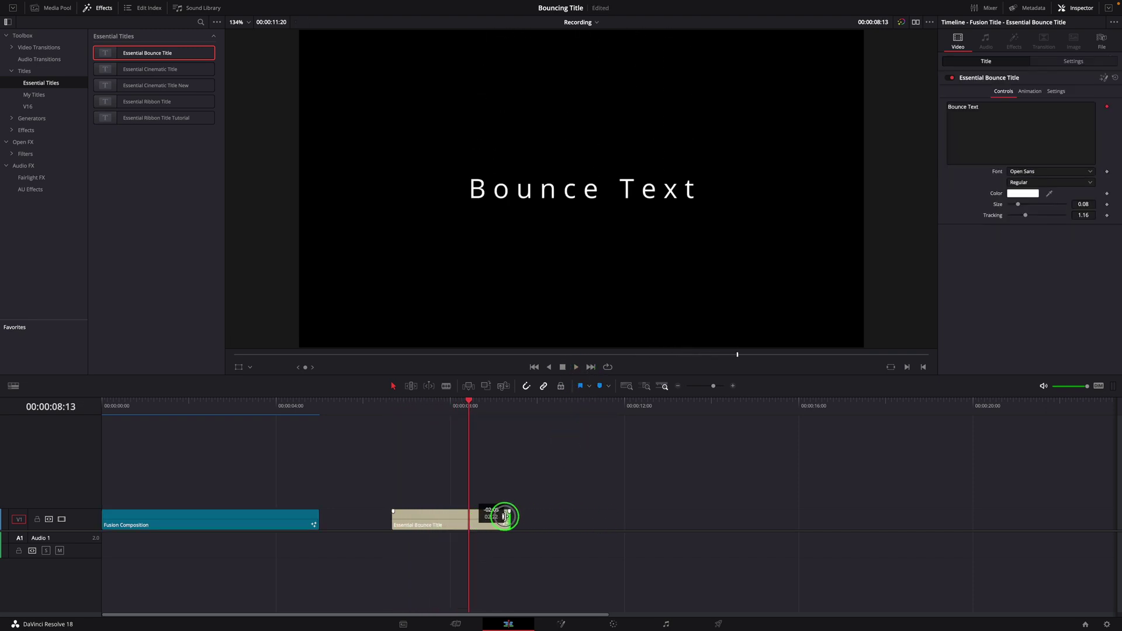
pyautogui.click(393, 406)
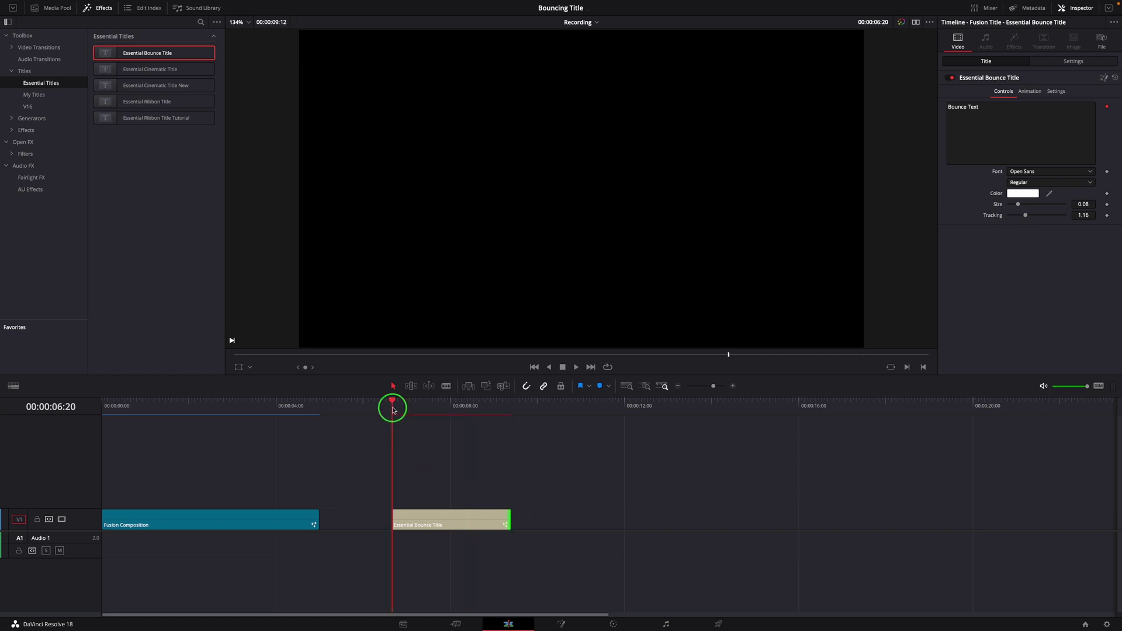
pyautogui.press('space')
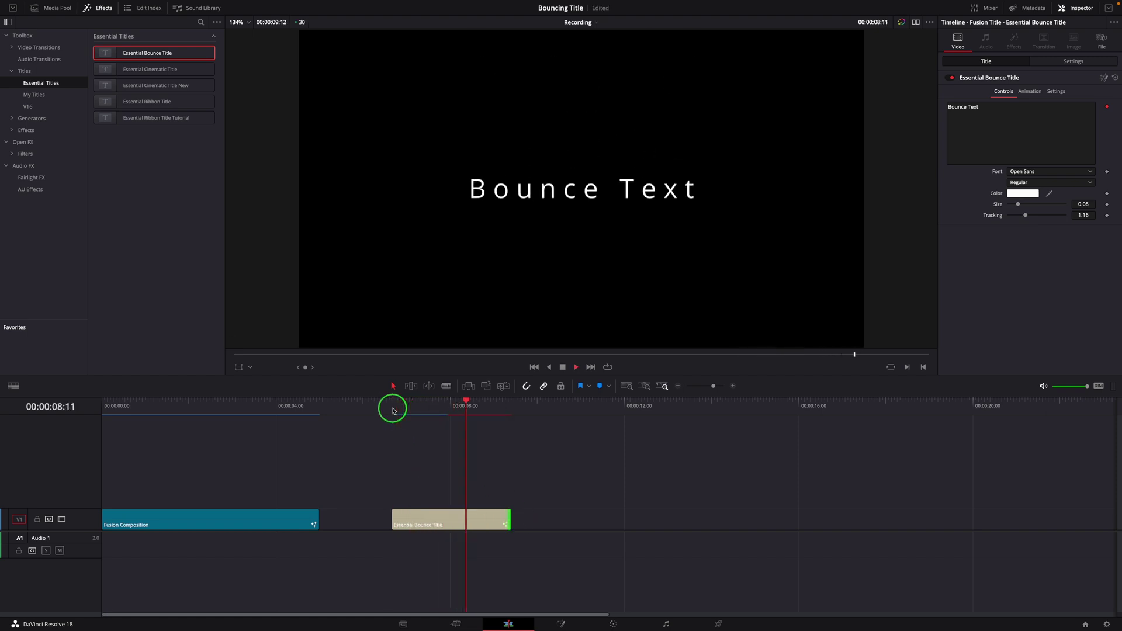
pyautogui.click(393, 405)
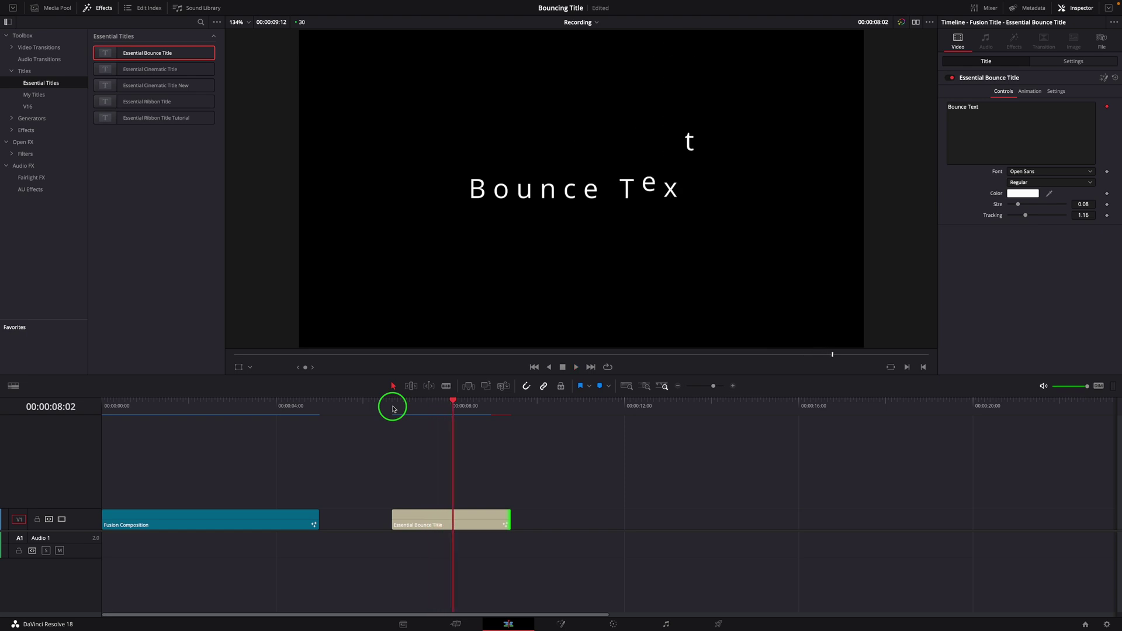
# Change the title text to 'My Title' in Open Sans Medium, size 0.1142, tracking 1.291.
pyautogui.moveTo(980, 107); pyautogui.dragTo(951, 108)
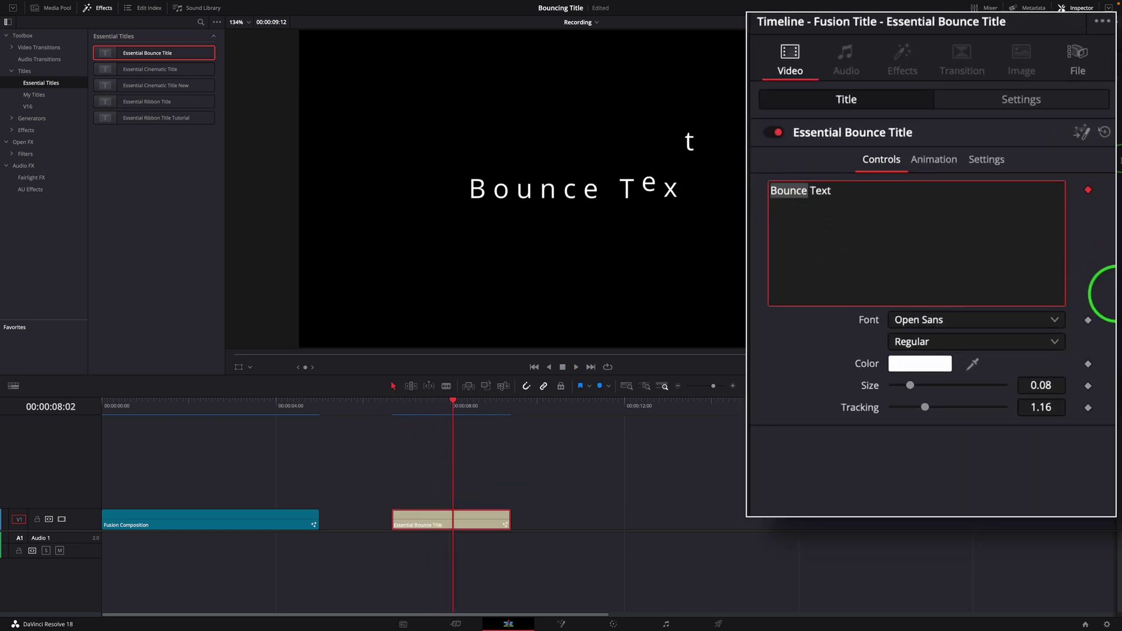
pyautogui.write('My Title')
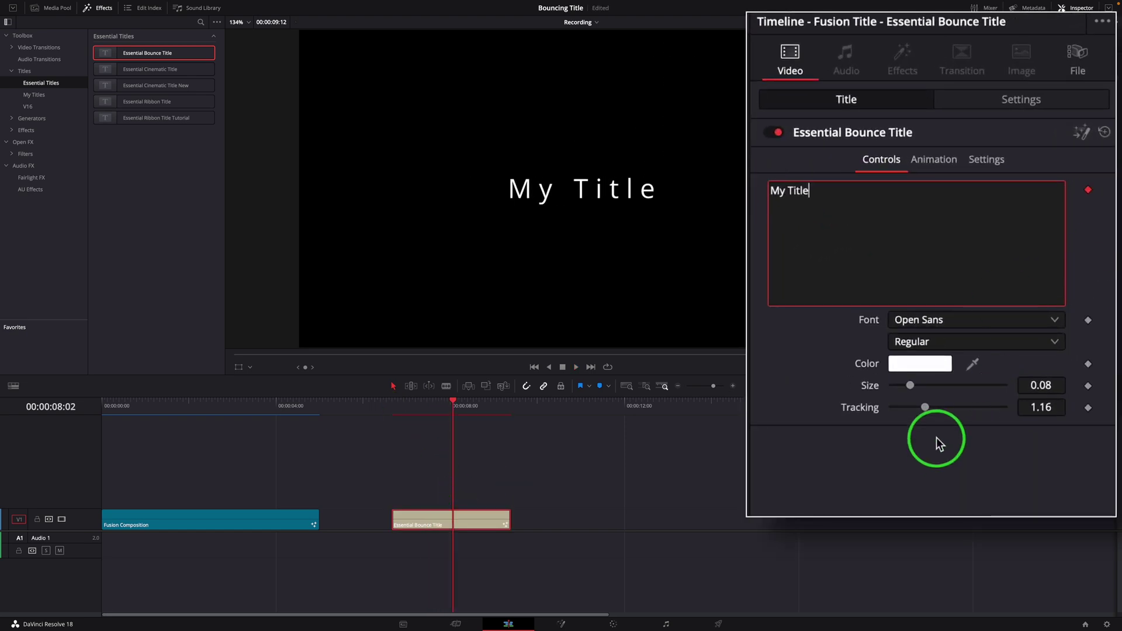
pyautogui.click(929, 342)
pyautogui.click(924, 506)
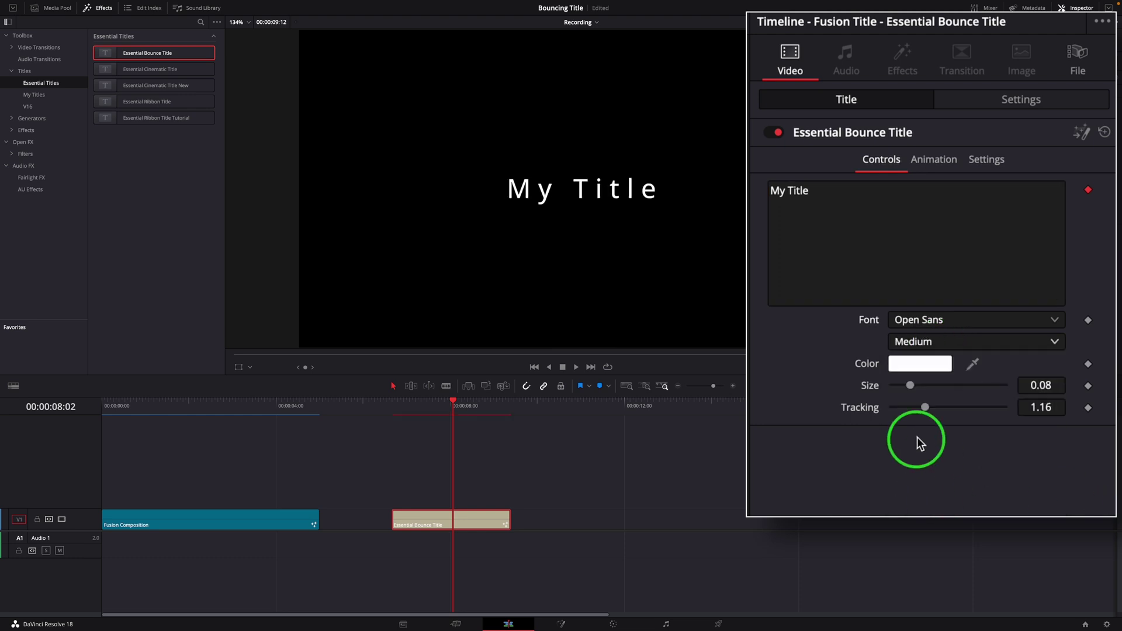
pyautogui.moveTo(910, 385); pyautogui.dragTo(928, 407)
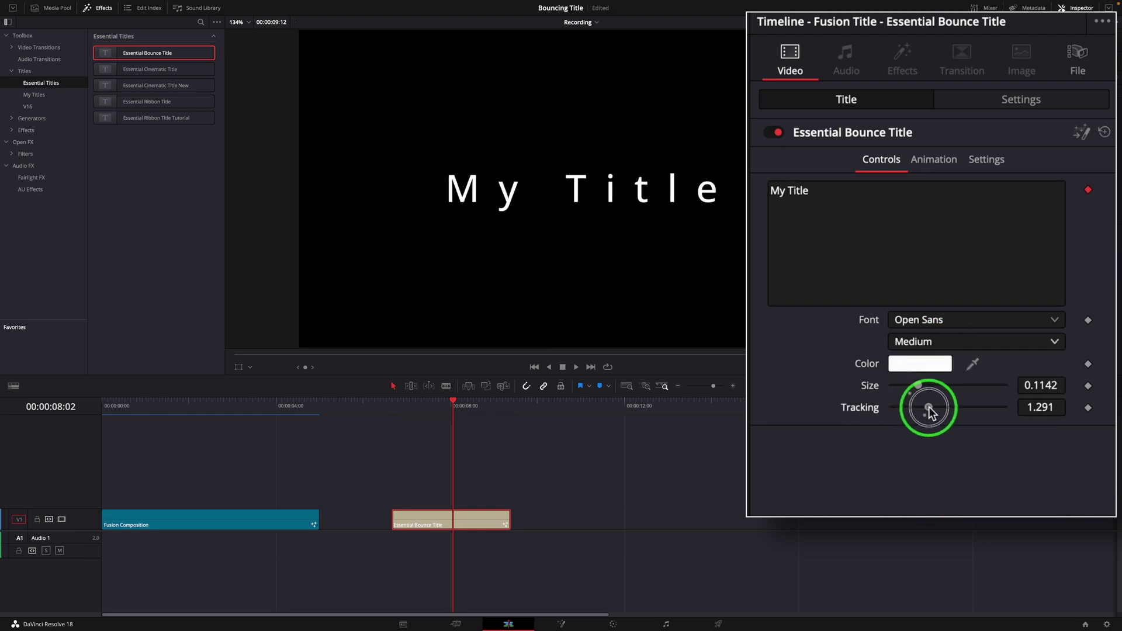
pyautogui.click(910, 503)
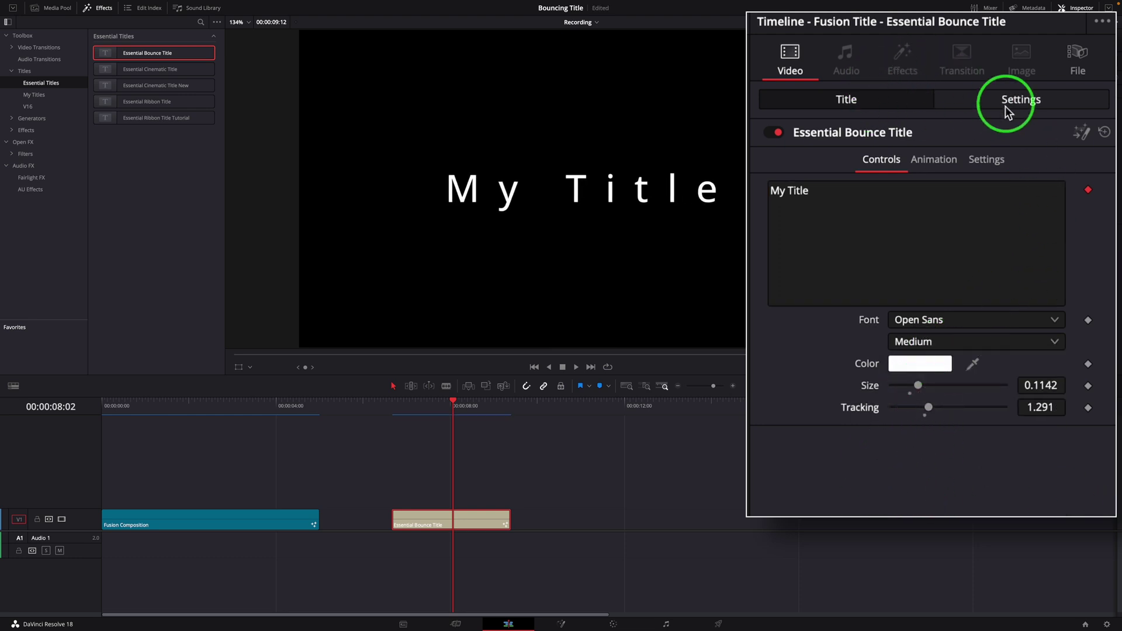
# Set the letter animation Order to Left to Right and play the title back.
pyautogui.click(934, 161)
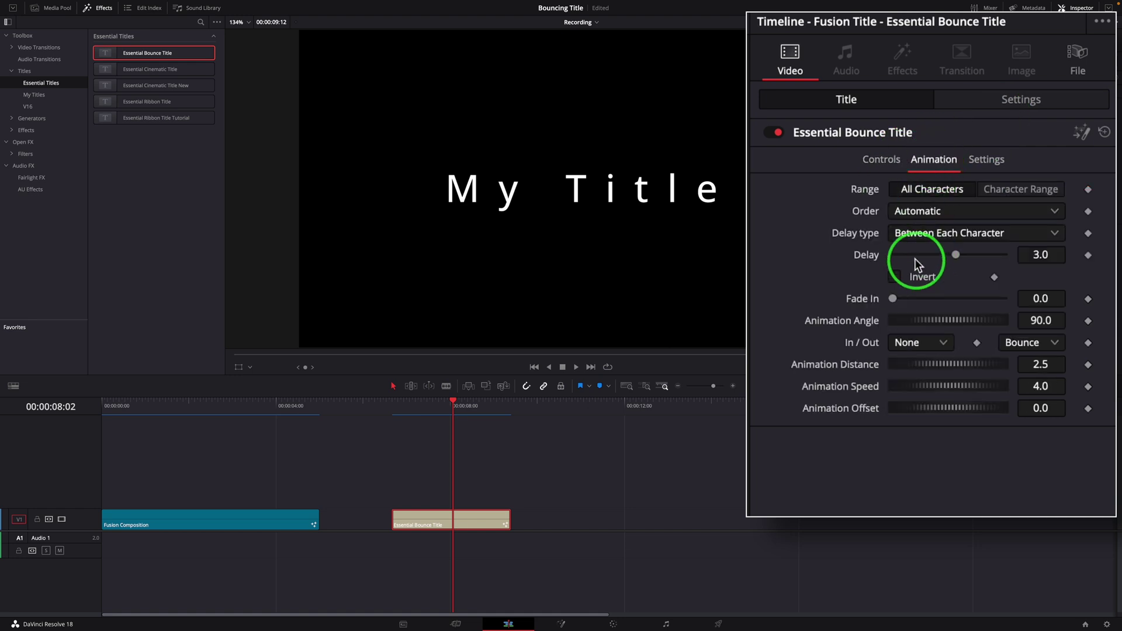
pyautogui.click(1000, 210)
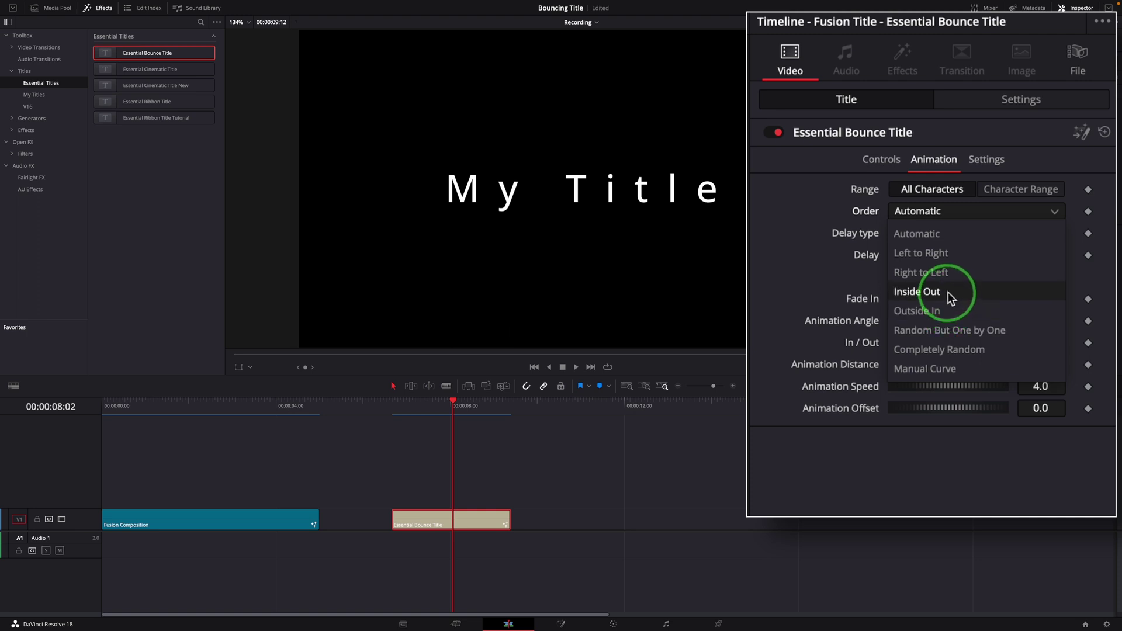
pyautogui.click(938, 253)
pyautogui.press('Up')
pyautogui.click(577, 366)
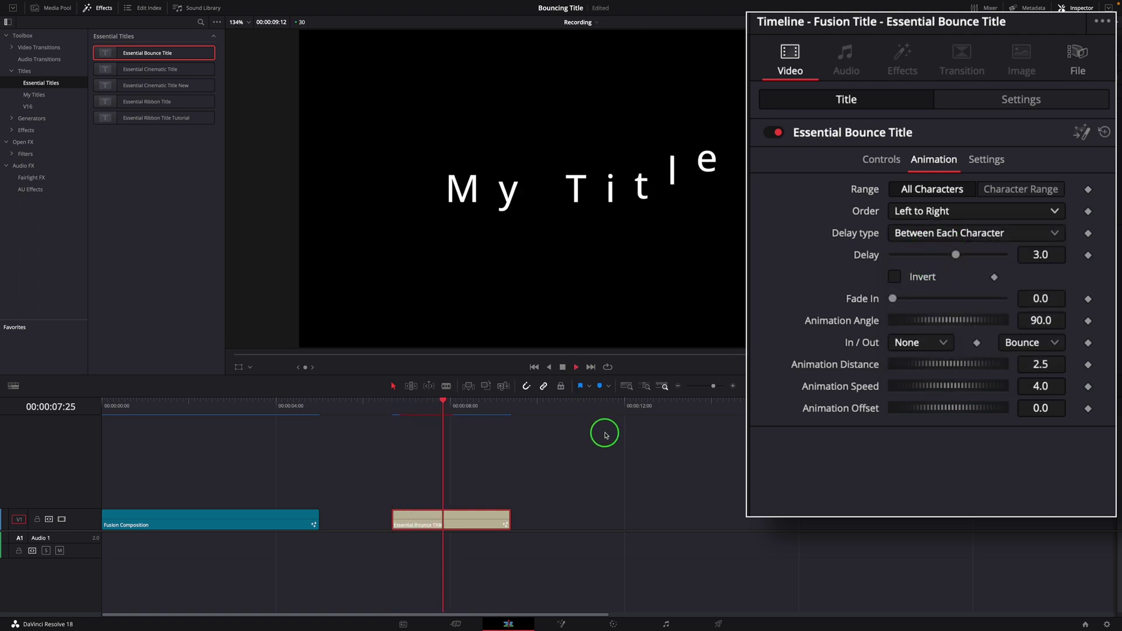
pyautogui.click(394, 404)
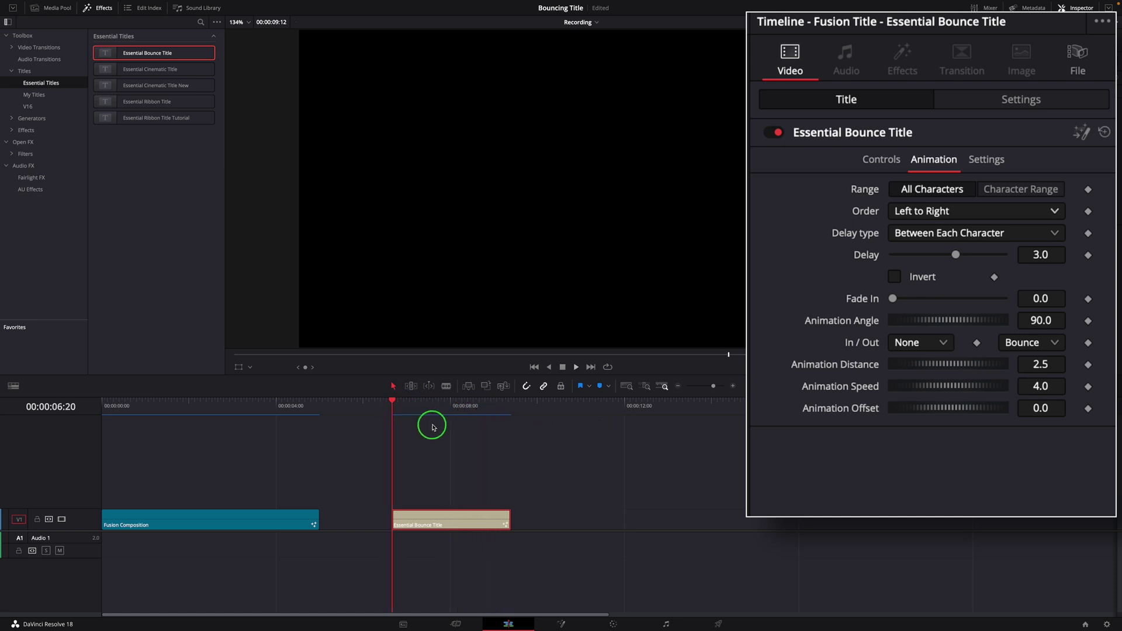
# Switch the animation Order to Inside Out and replay the title.
pyautogui.click(964, 211)
pyautogui.click(939, 296)
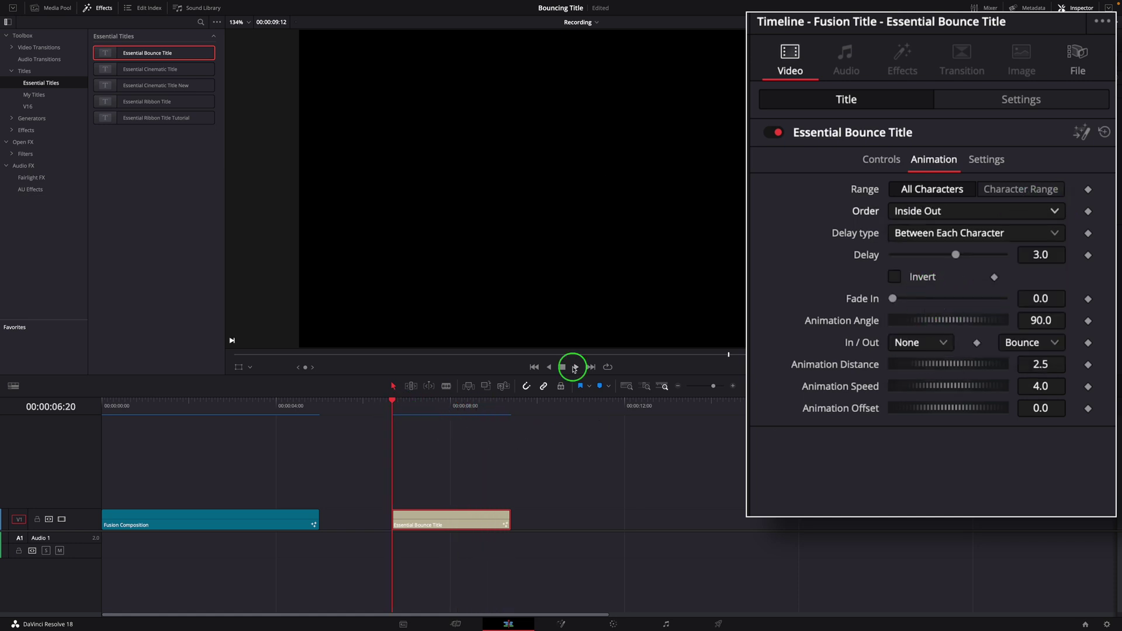
pyautogui.click(577, 367)
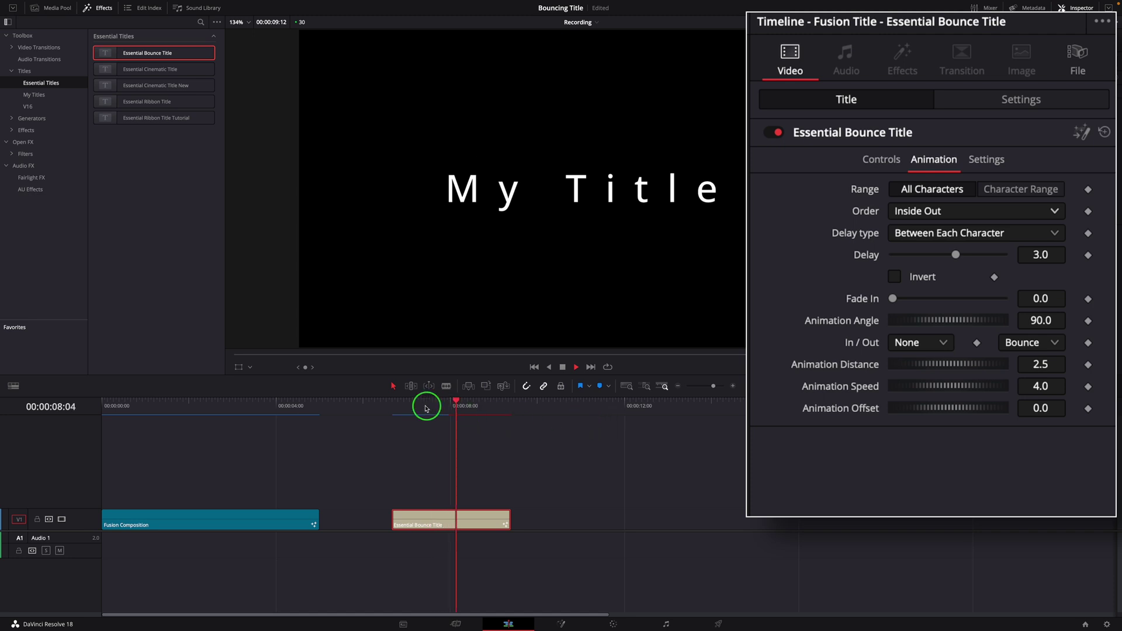
pyautogui.click(393, 406)
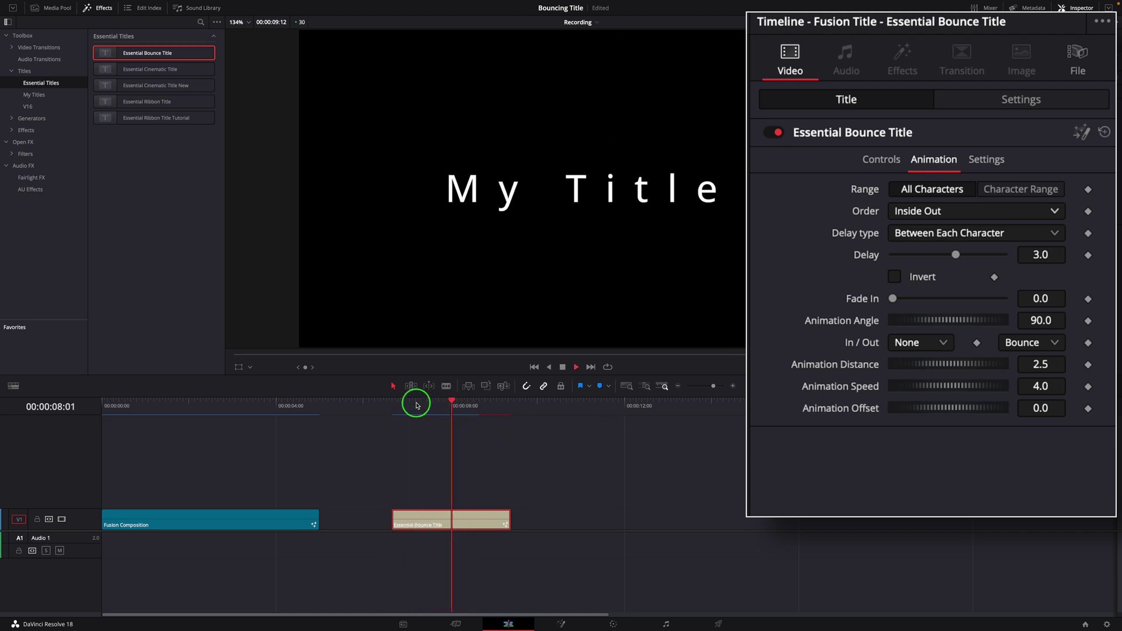
# Set the Order to Random But One by One and preview the bounce.
pyautogui.click(964, 210)
pyautogui.click(916, 334)
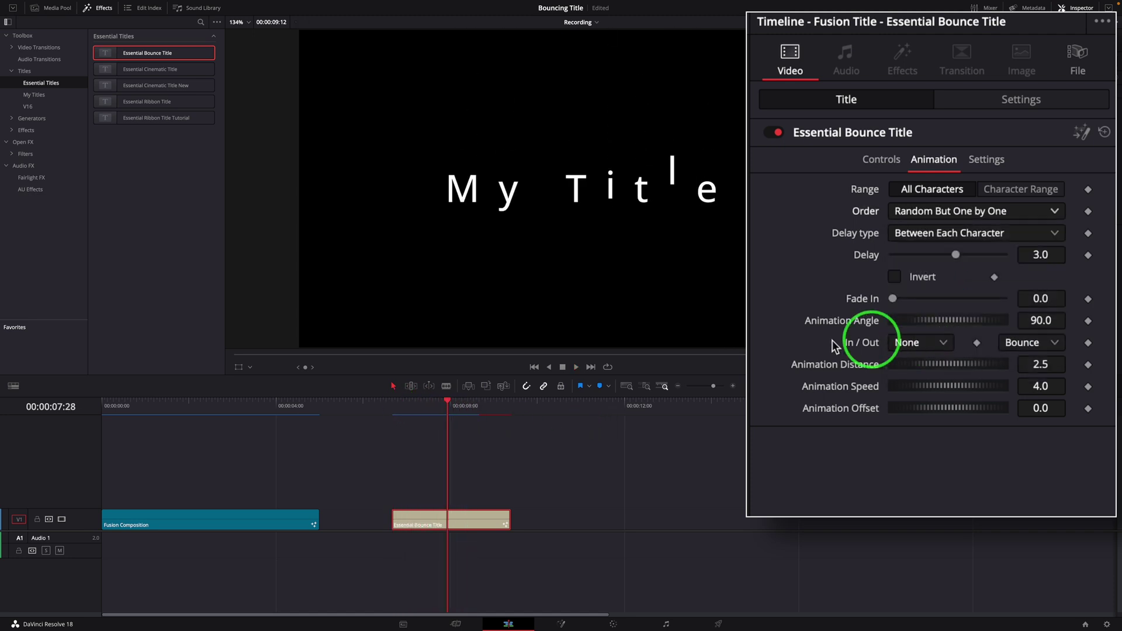
pyautogui.press('Up')
pyautogui.press('space')
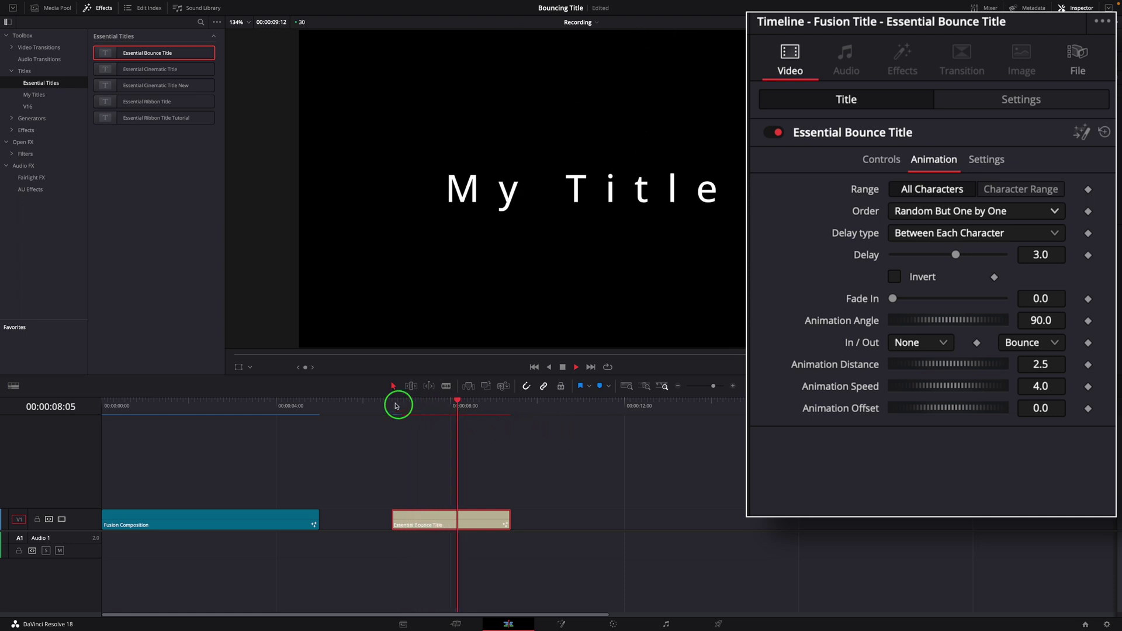
pyautogui.click(391, 405)
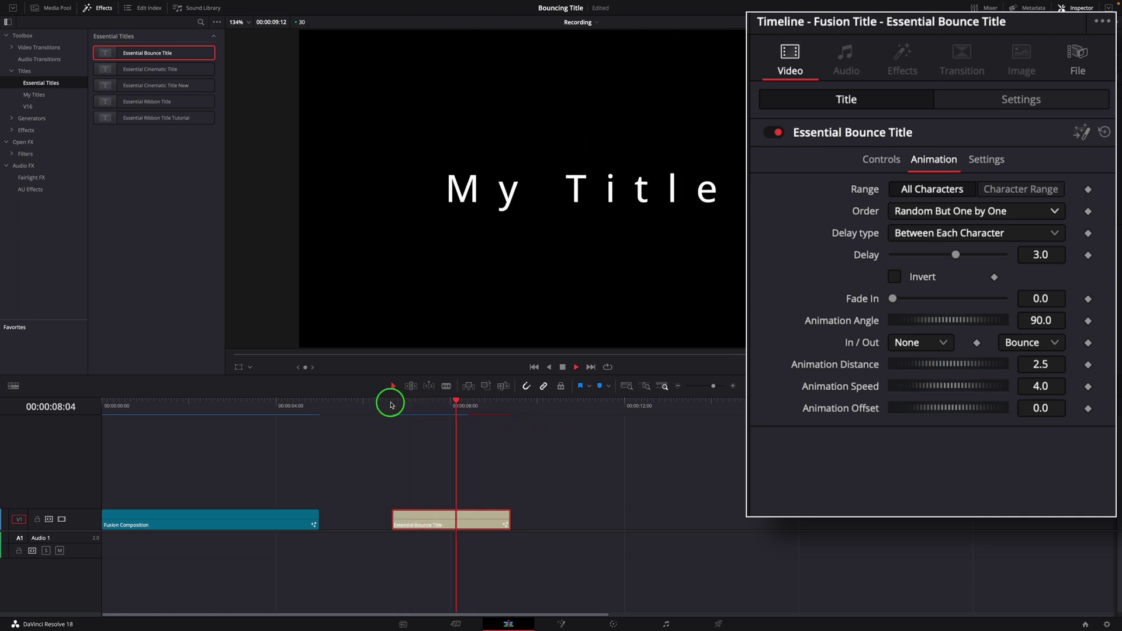
# Preview the title with Delay type set to None.
pyautogui.click(903, 236)
pyautogui.click(910, 264)
pyautogui.hotkey('alt', '/')
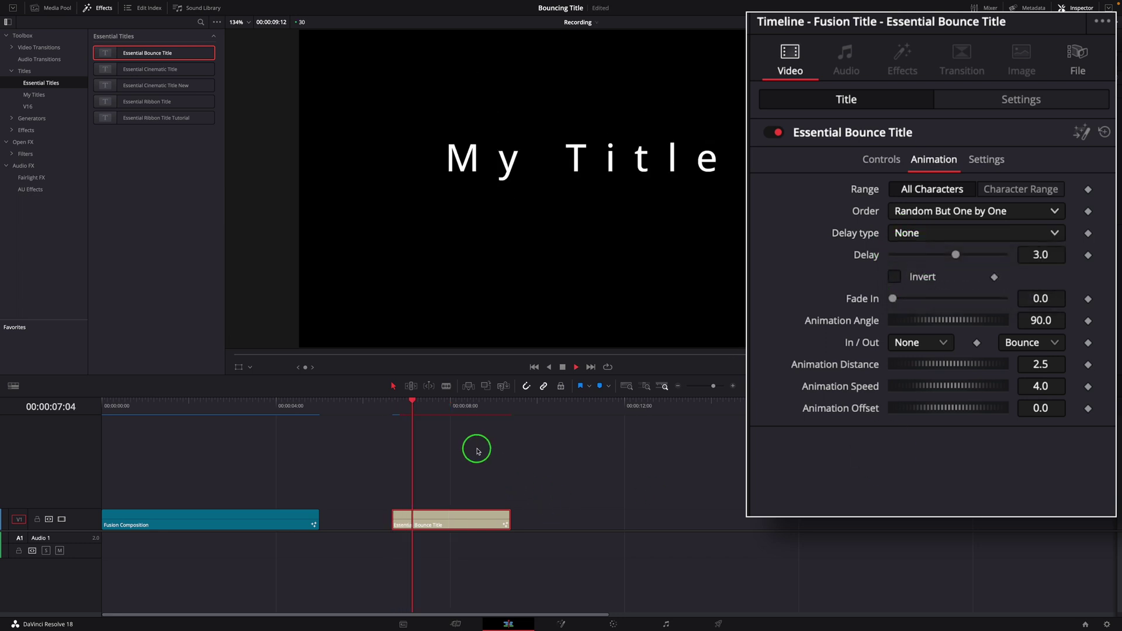
pyautogui.click(392, 405)
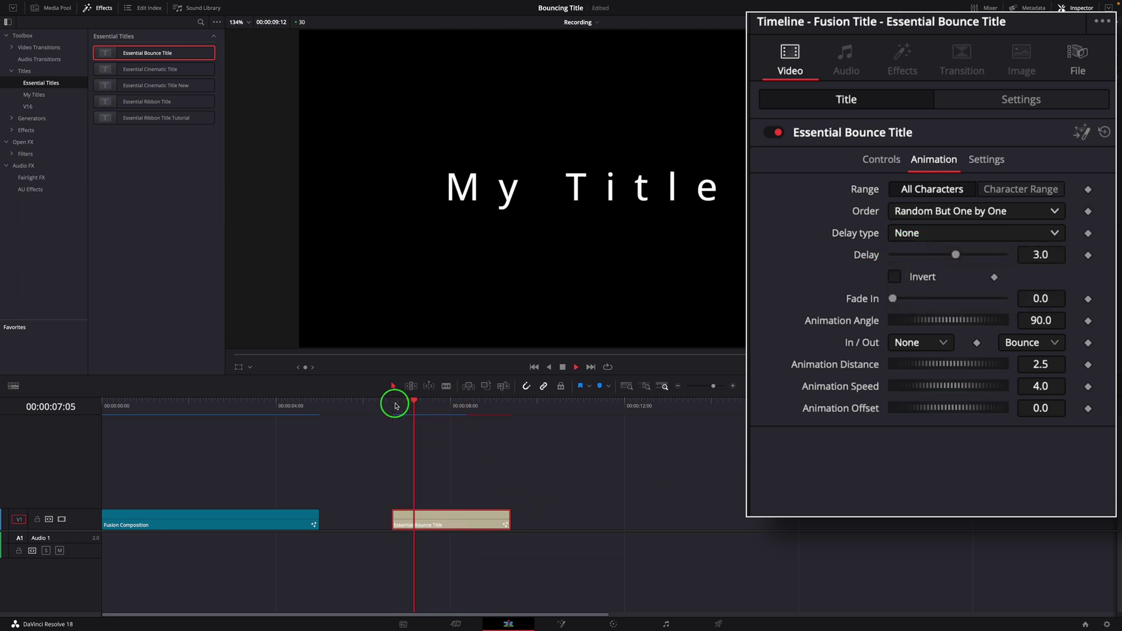
pyautogui.click(396, 405)
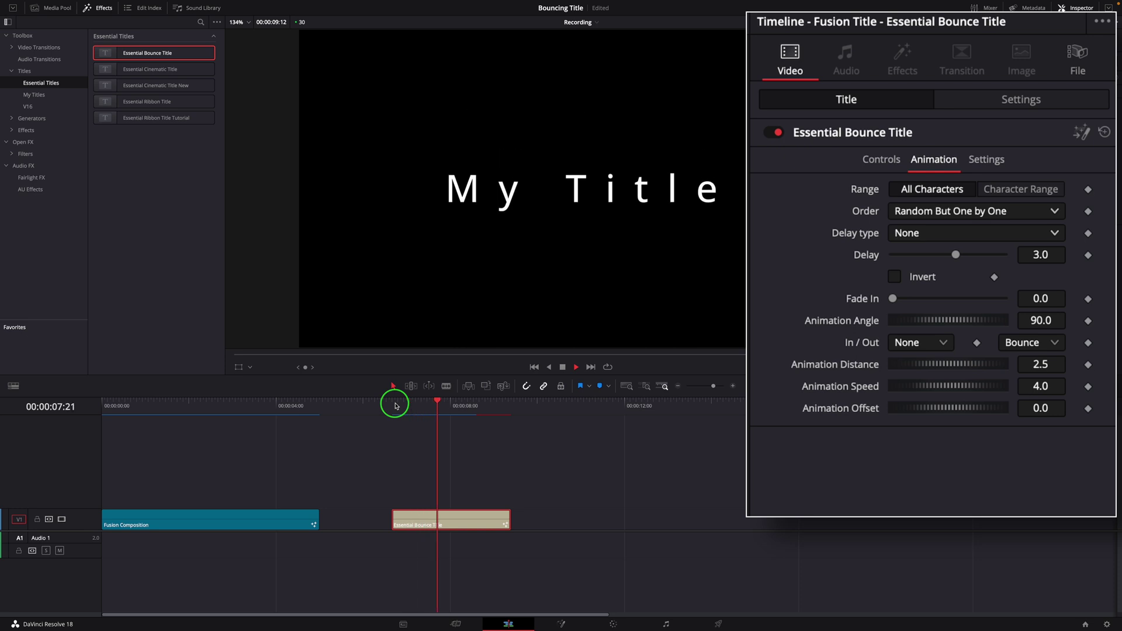
# Set Fade In to 1.0 and Animation Angle to 45, then play the title.
pyautogui.moveTo(893, 298); pyautogui.dragTo(1004, 298)
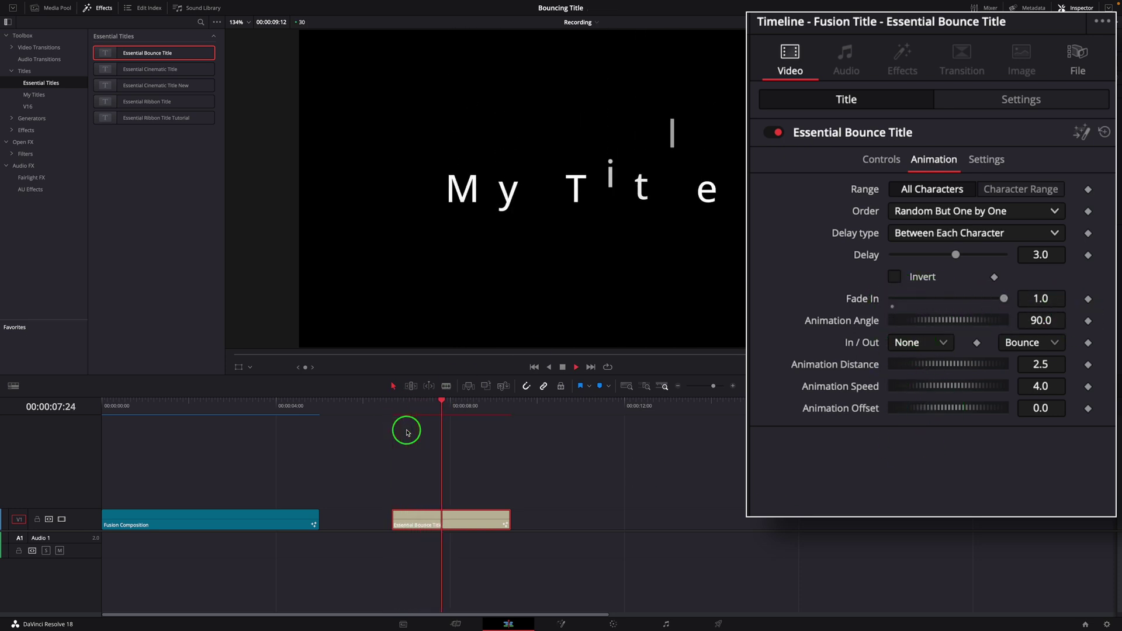
pyautogui.click(392, 406)
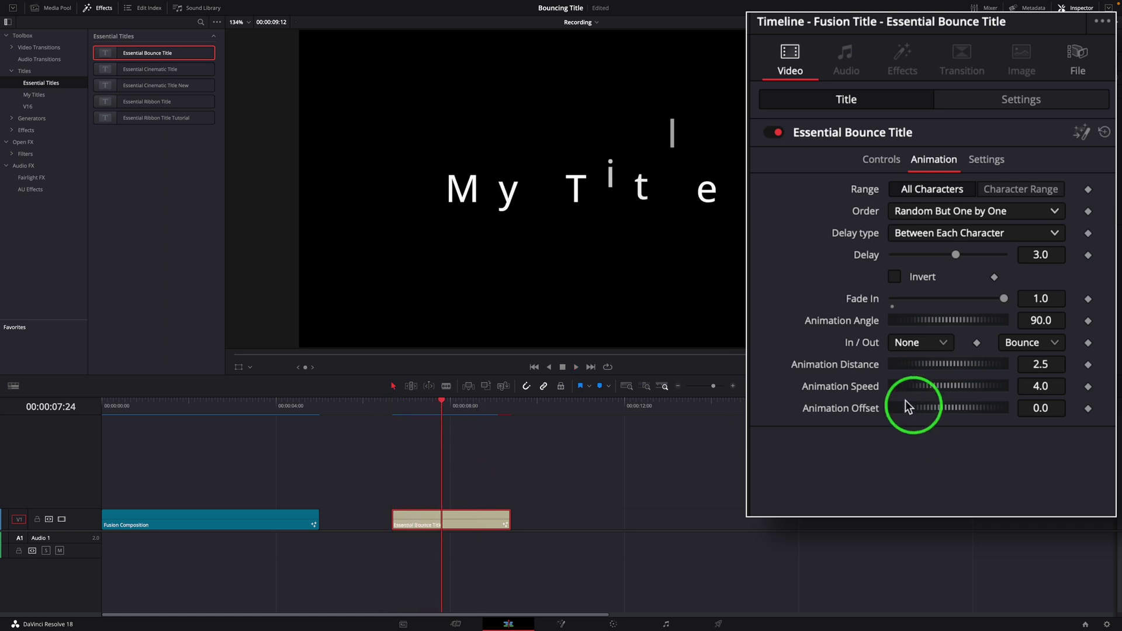
pyautogui.click(1037, 318)
pyautogui.write('45')
pyautogui.press('Return')
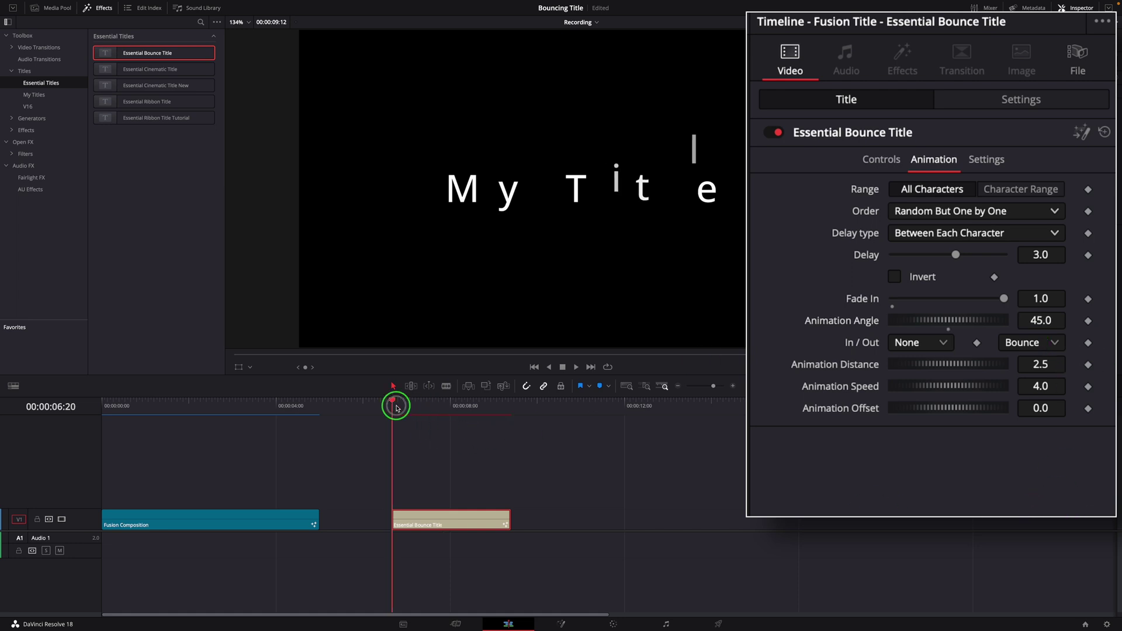
pyautogui.click(394, 404)
pyautogui.press('space')
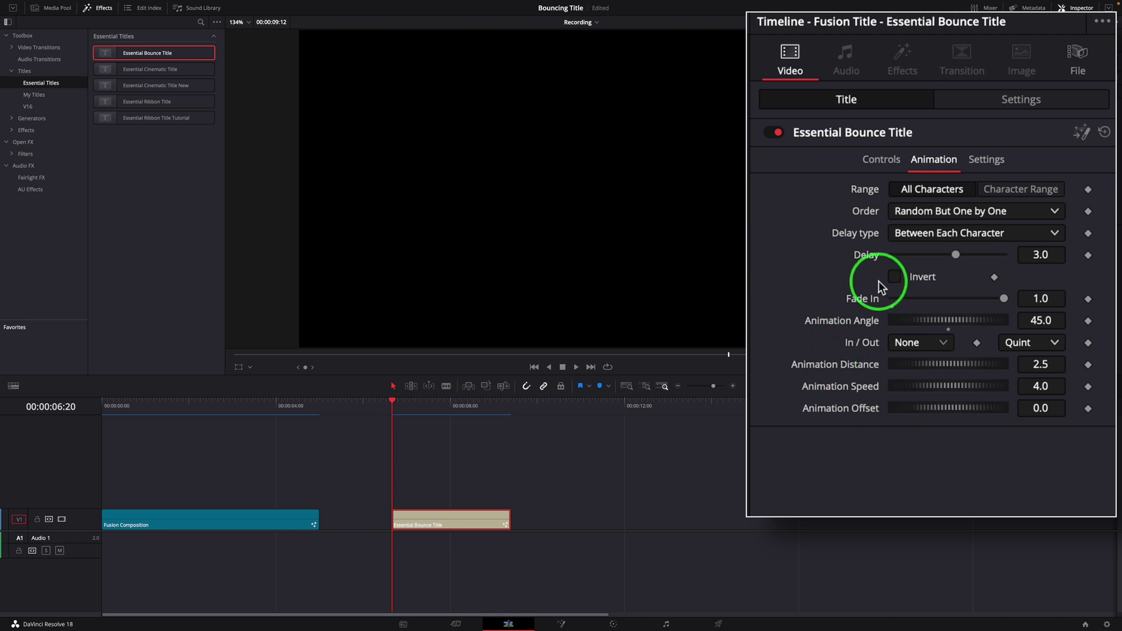
# Enable Invert for the letter animation and preview it.
pyautogui.click(895, 278)
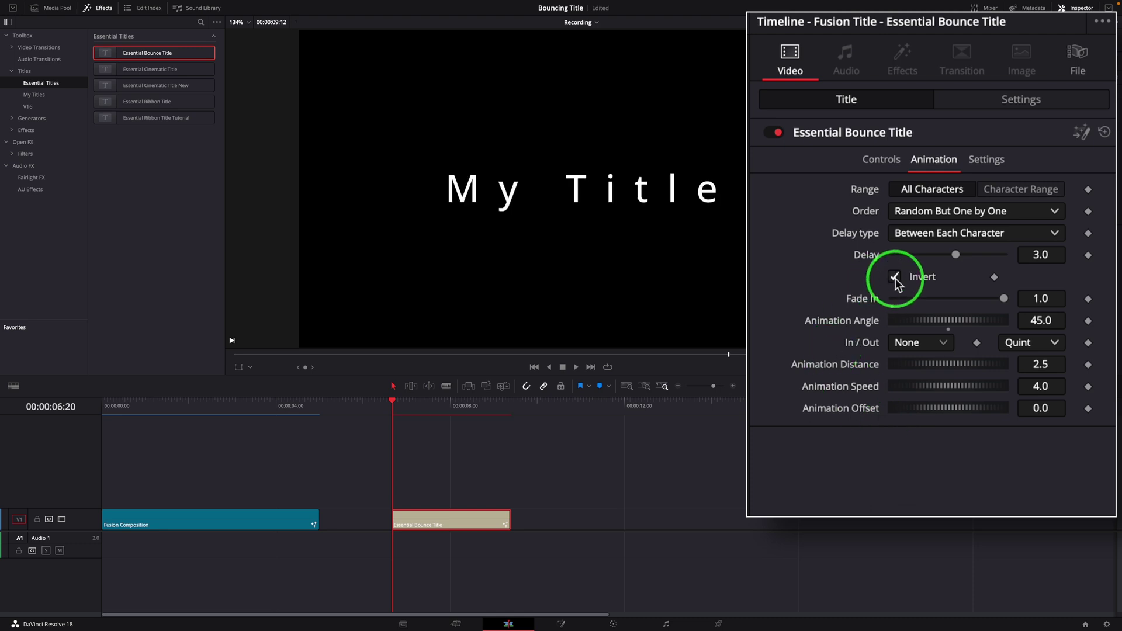
pyautogui.press('space')
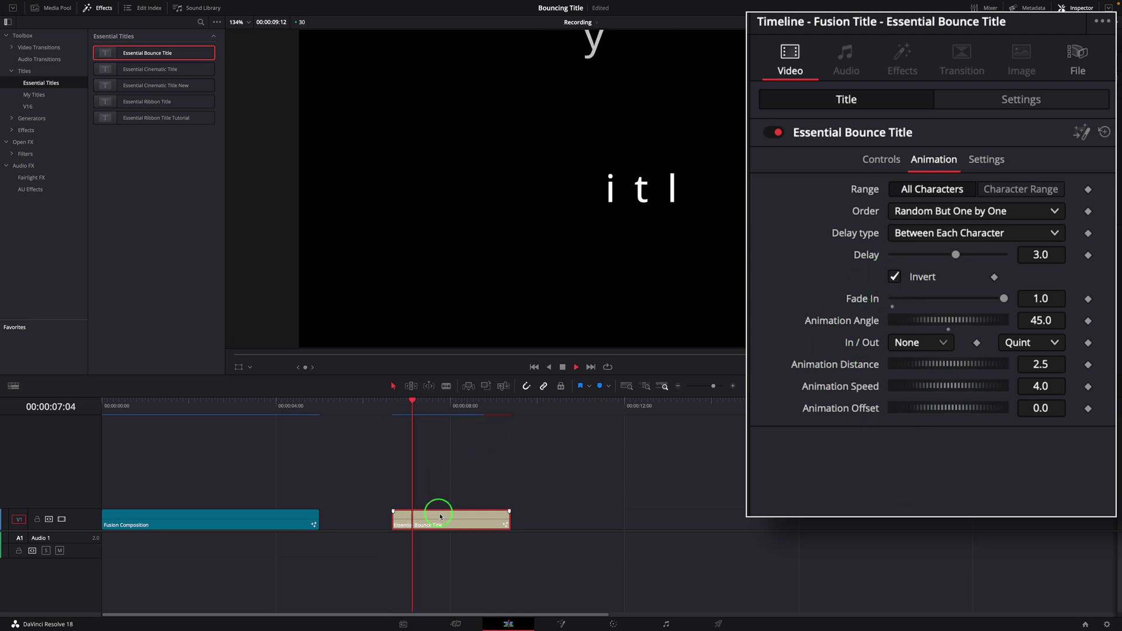
pyautogui.click(389, 407)
pyautogui.press('space')
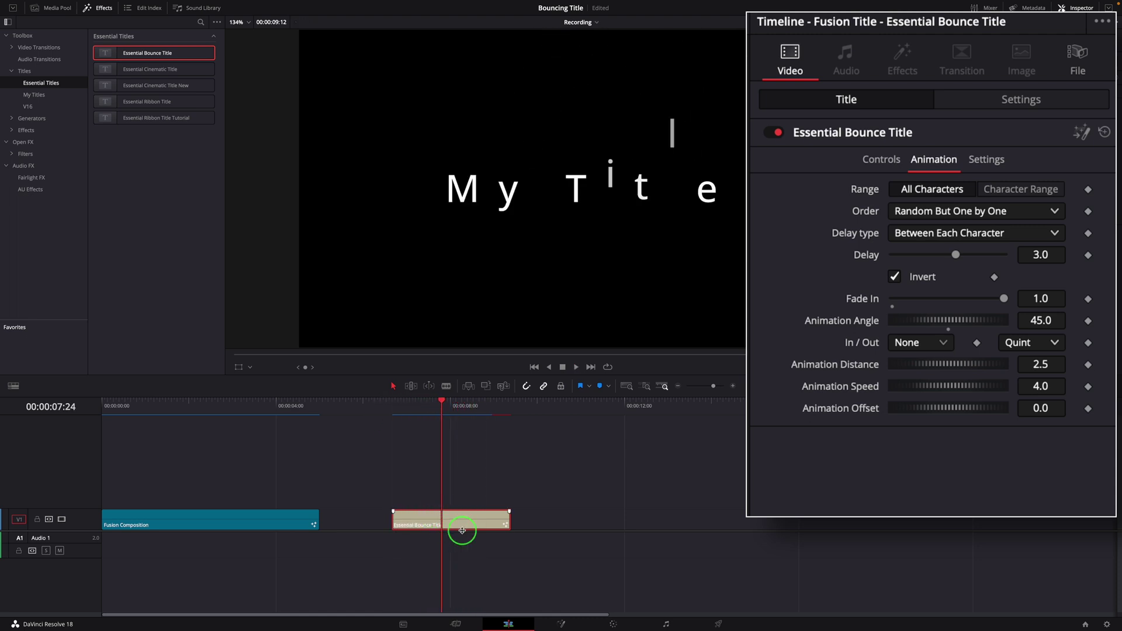
# Set In easing to Back and Out easing to None, then replay the title.
pyautogui.click(946, 343)
pyautogui.click(916, 520)
pyautogui.click(1053, 343)
pyautogui.click(1017, 365)
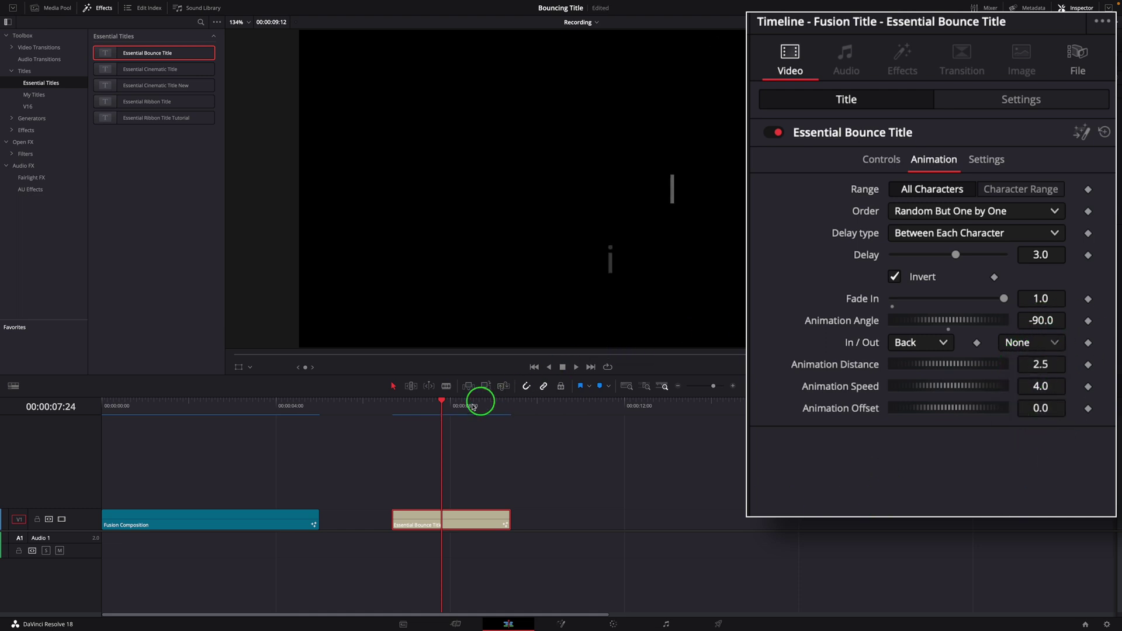
pyautogui.click(393, 408)
pyautogui.press('space')
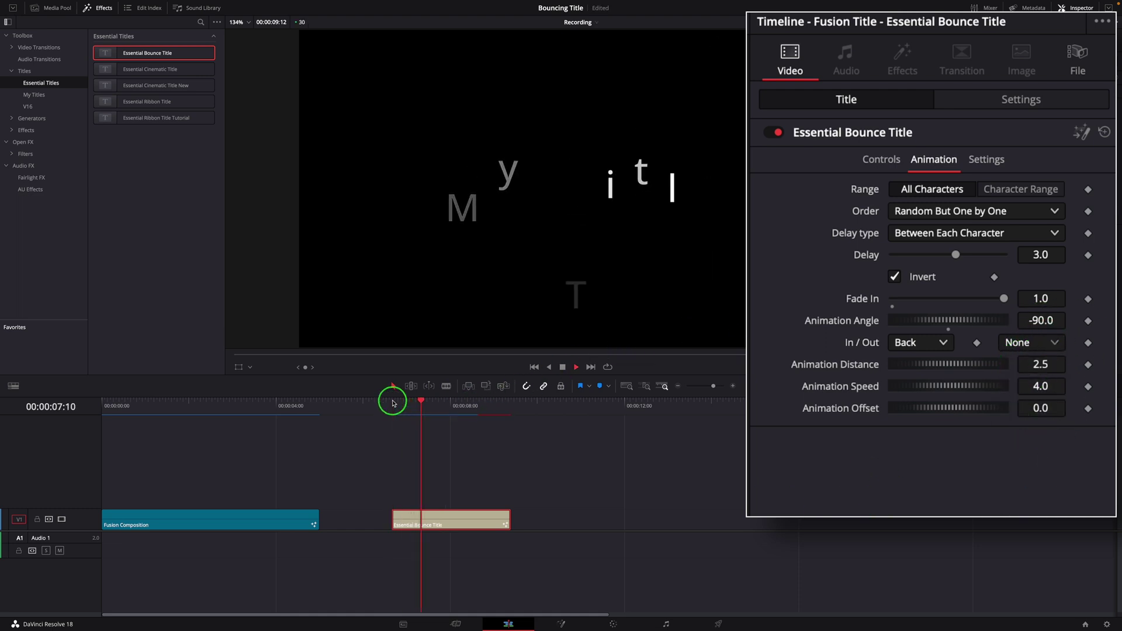
pyautogui.click(391, 403)
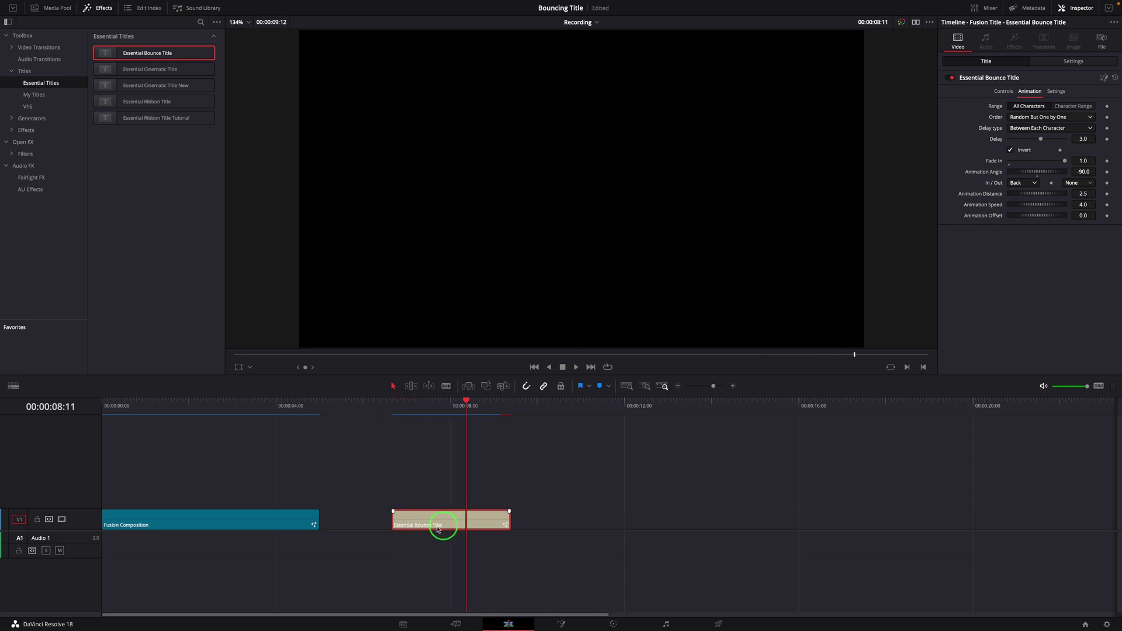
# Alt-drag a copy of the Essential Bounce Title after the original on V1, then play the first clip.
pyautogui.moveTo(436, 514)
pyautogui.mouseDown()
pyautogui.moveTo(563, 520)
pyautogui.moveTo(552, 518)
pyautogui.mouseUp()
pyautogui.click(414, 415)
pyautogui.click(459, 520)
pyautogui.press('Up')
pyautogui.press('space')
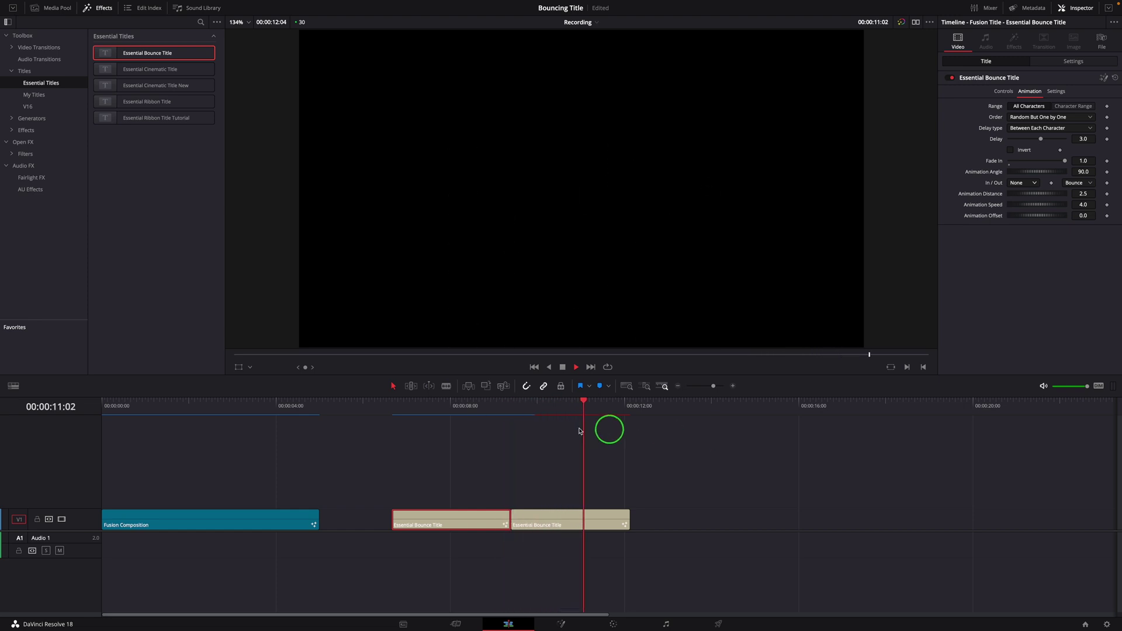
pyautogui.click(402, 406)
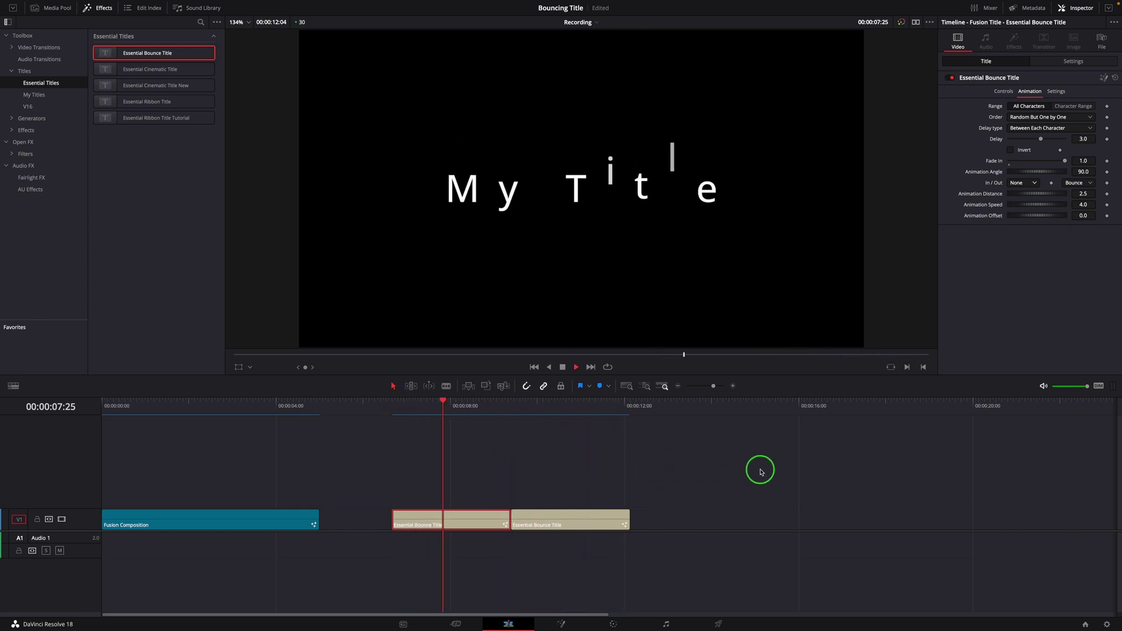